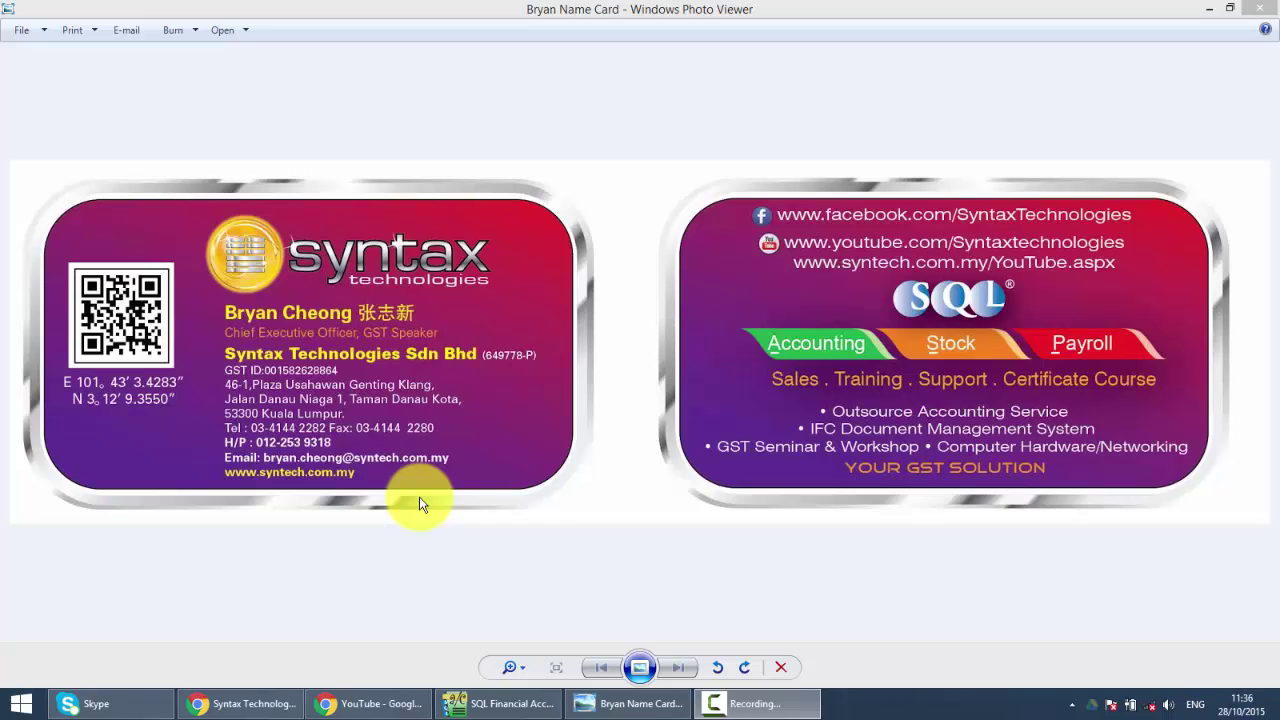
Step: Switch to SQL Financial Accounting, filter the customer invoice list by customer name "cba" to review its invoices, and close the list
{"action": "left_click", "coordinate": [500, 703]}
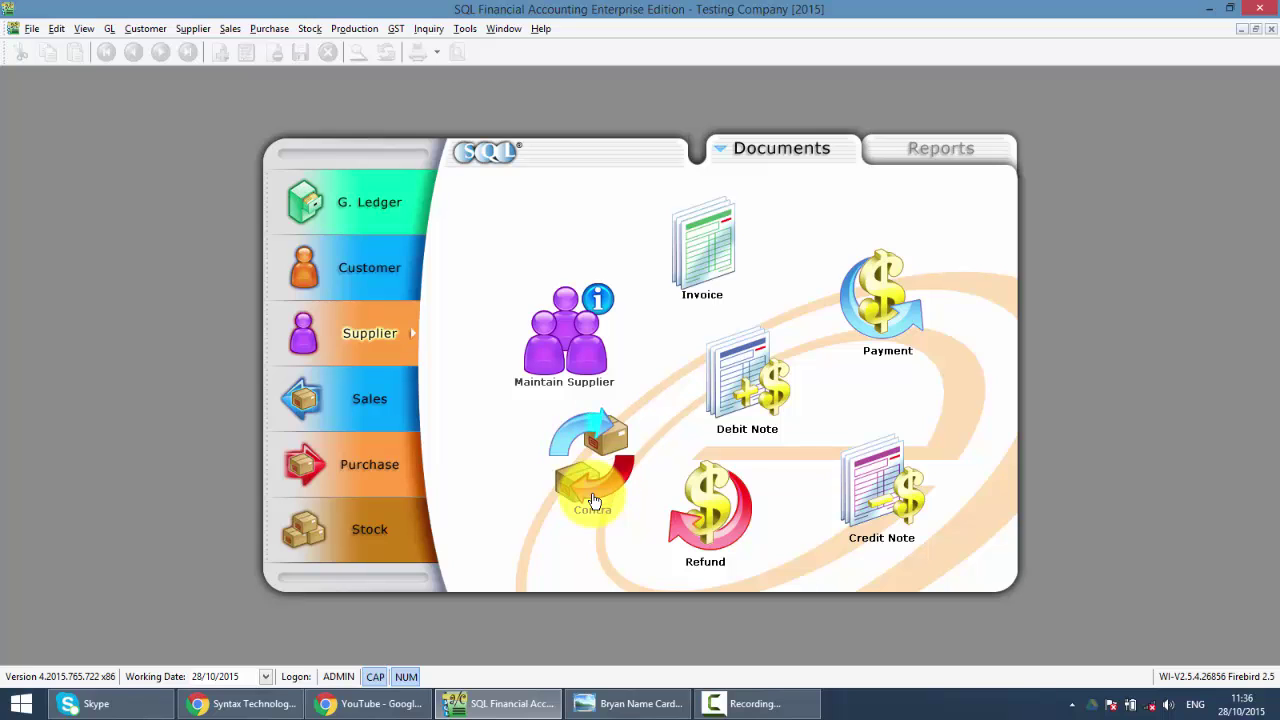
{"action": "left_click", "coordinate": [351, 262]}
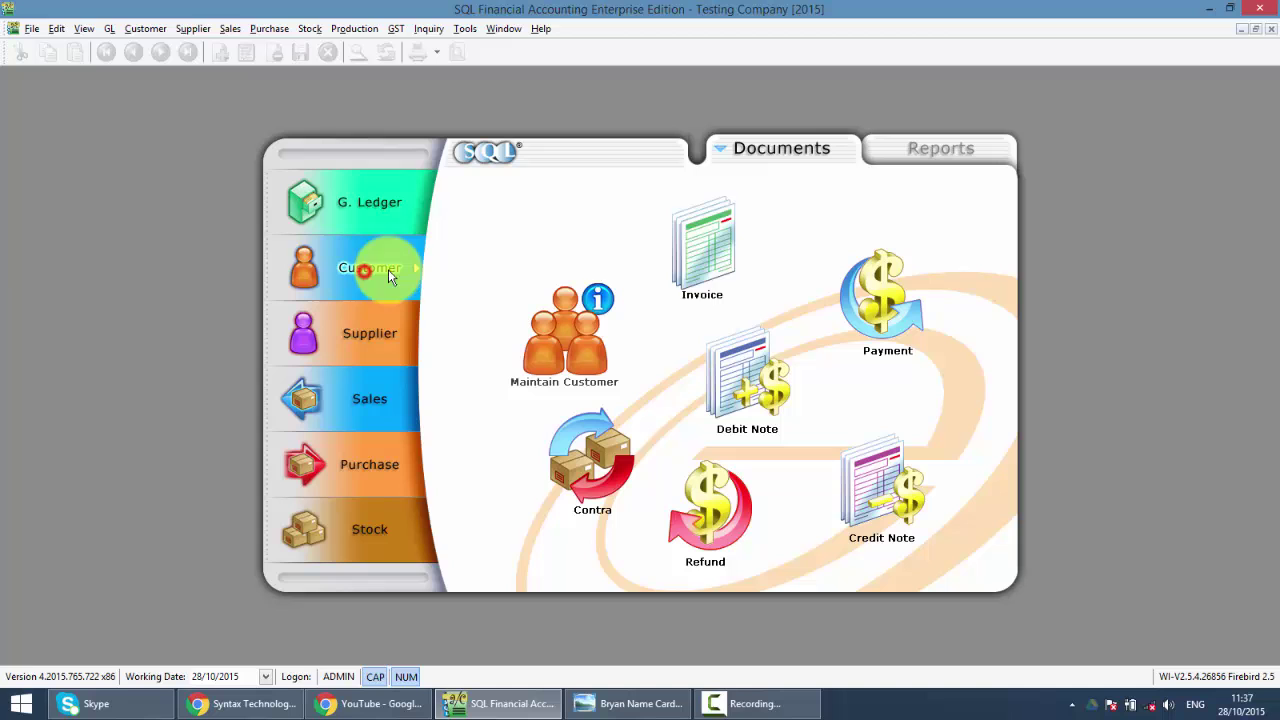
{"action": "left_click", "coordinate": [713, 253]}
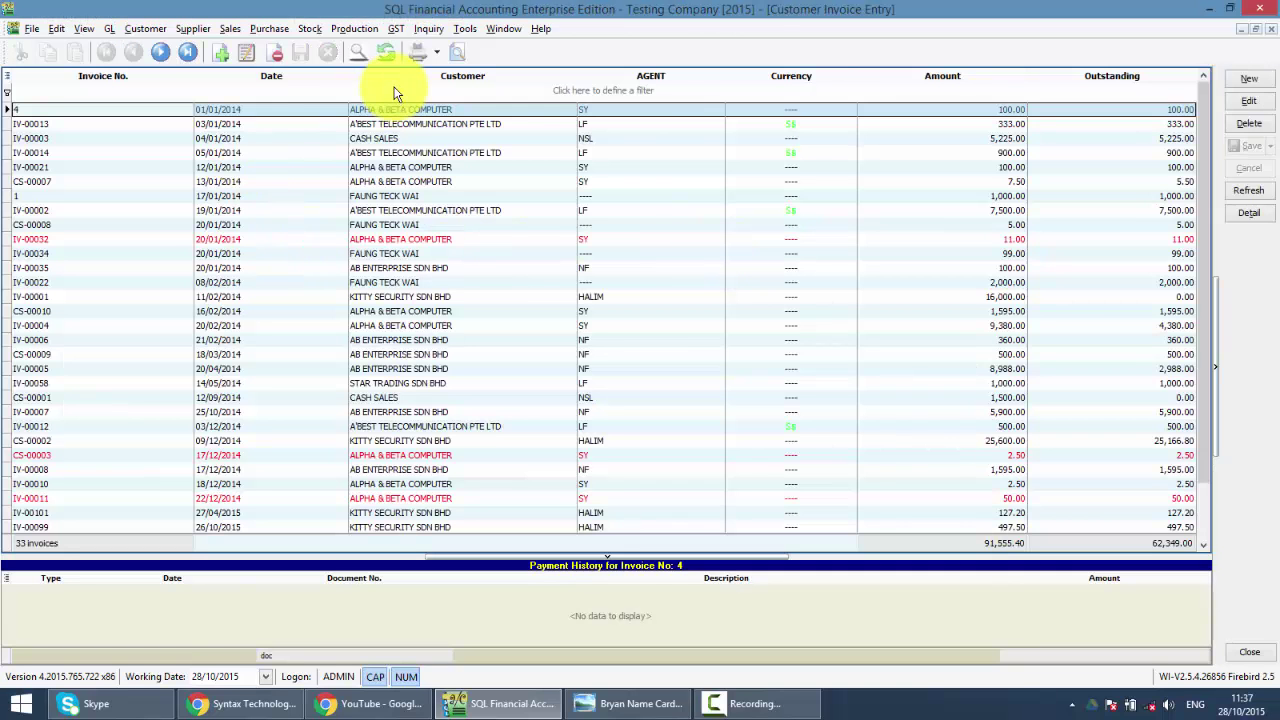
{"action": "left_click", "coordinate": [395, 88]}
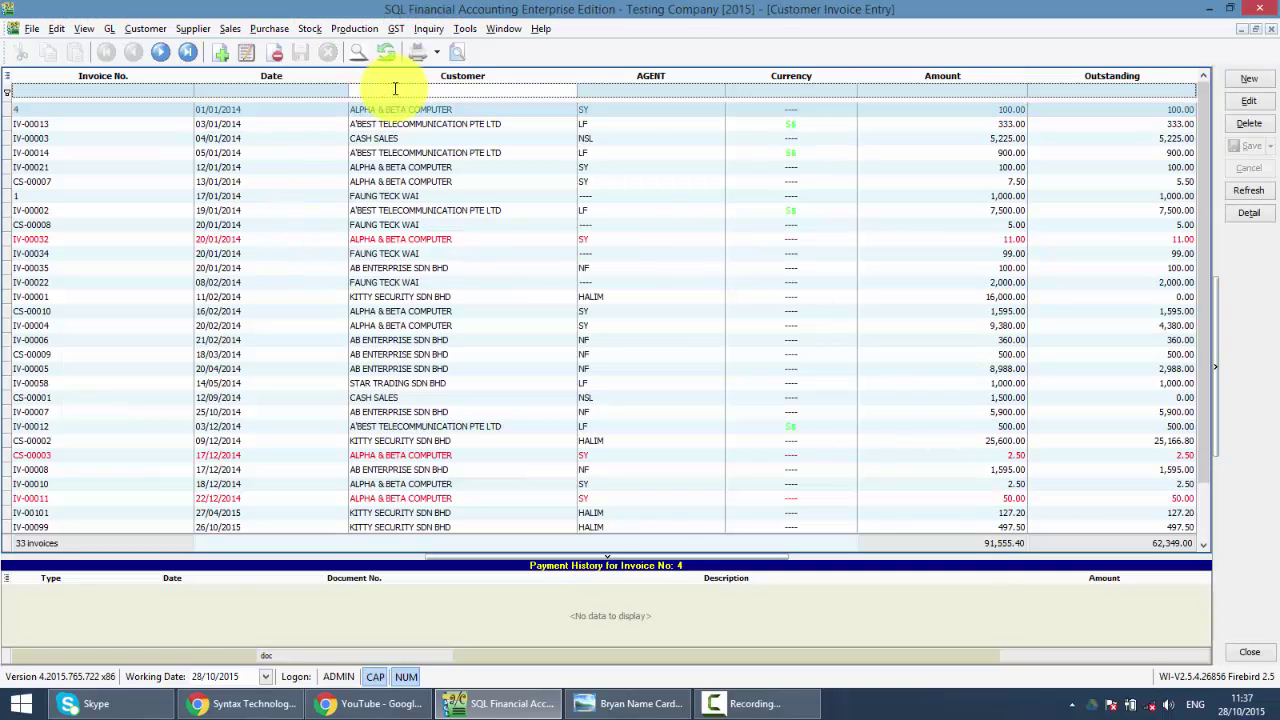
{"action": "type", "text": "a"}
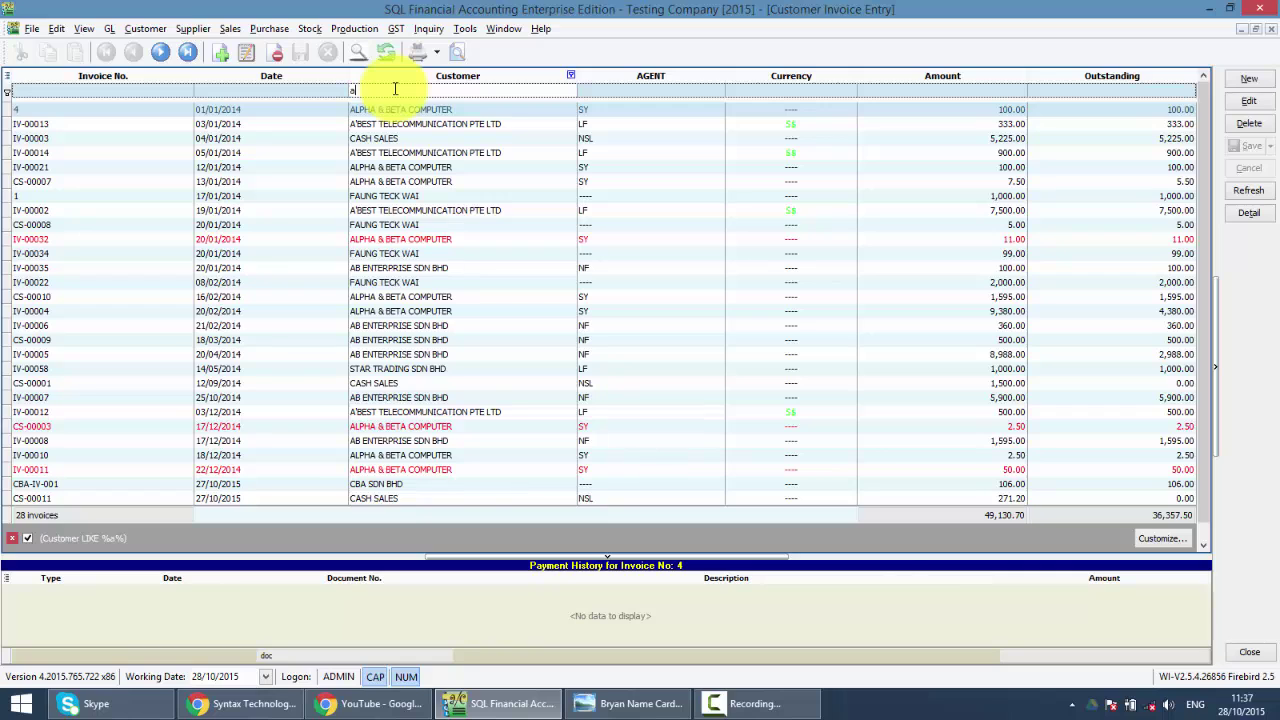
{"action": "key", "text": "BackSpace"}
{"action": "type", "text": "cb"}
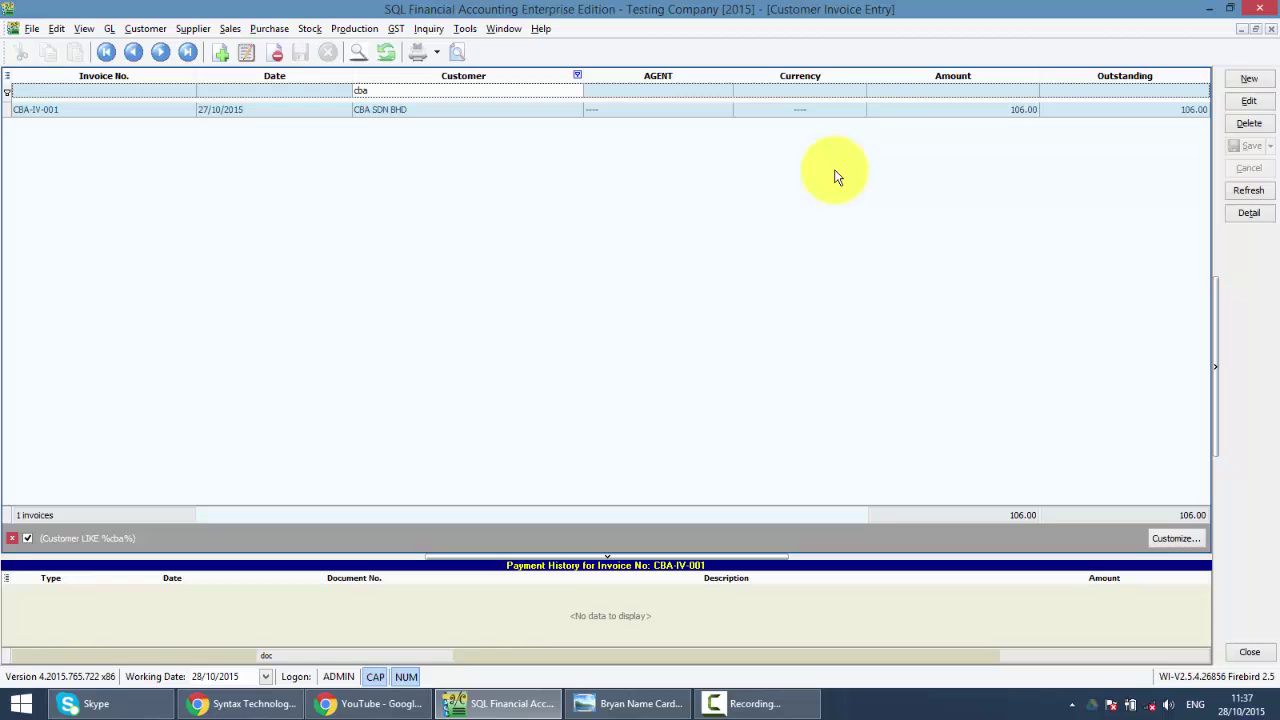
{"action": "left_click", "coordinate": [1255, 29]}
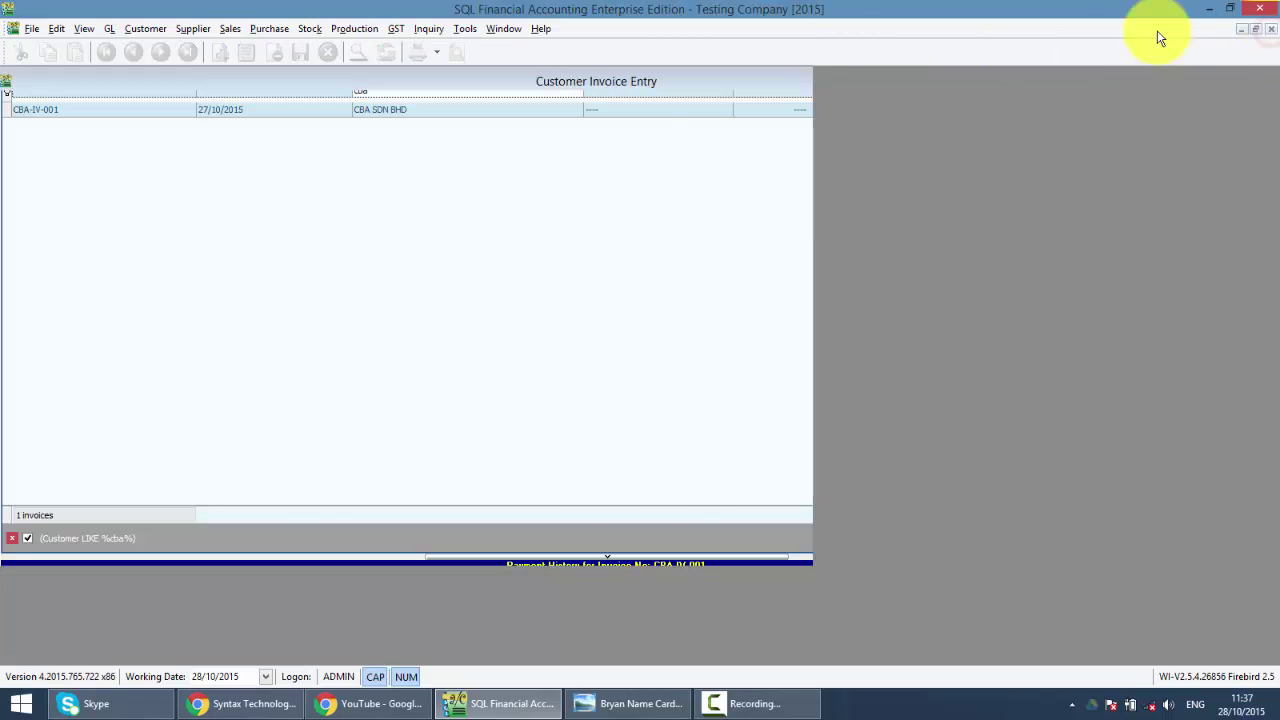
{"action": "key", "text": "Escape"}
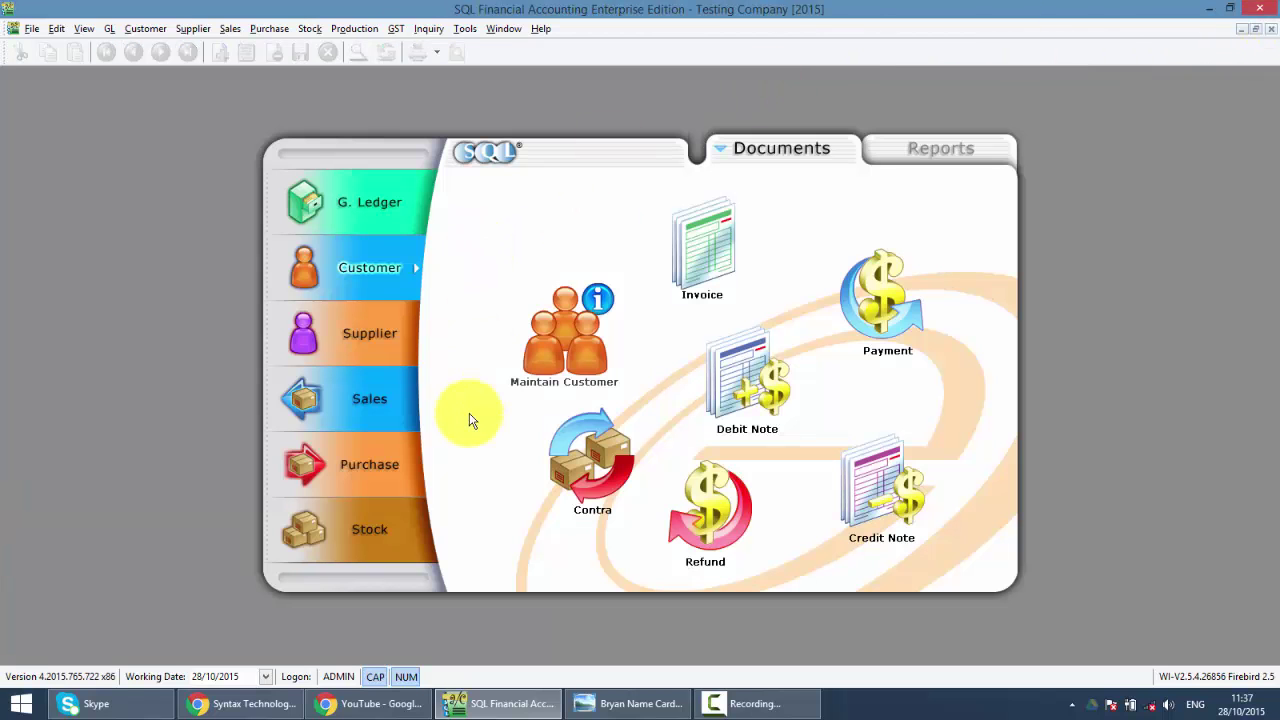
Step: Filter the supplier invoice list by supplier name "cba" to review its invoices, and close the list
{"action": "left_click", "coordinate": [388, 345]}
{"action": "left_click", "coordinate": [706, 262]}
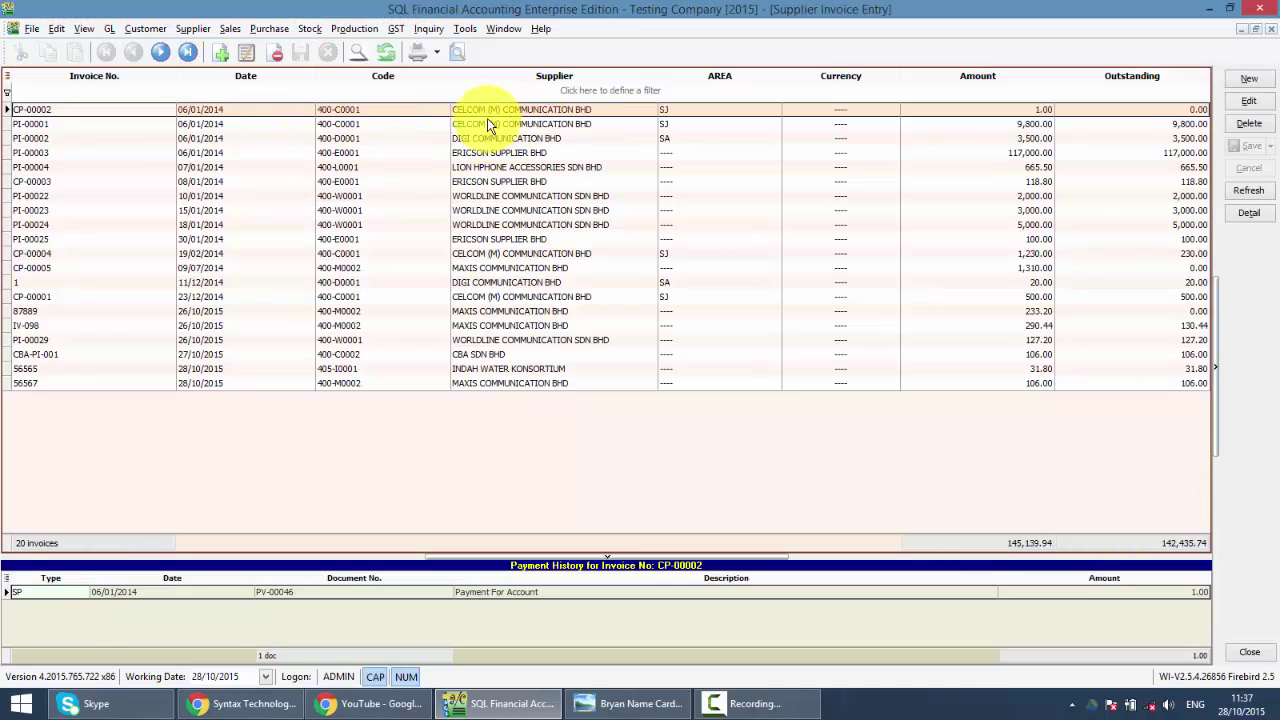
{"action": "left_click", "coordinate": [500, 96]}
{"action": "type", "text": "cba"}
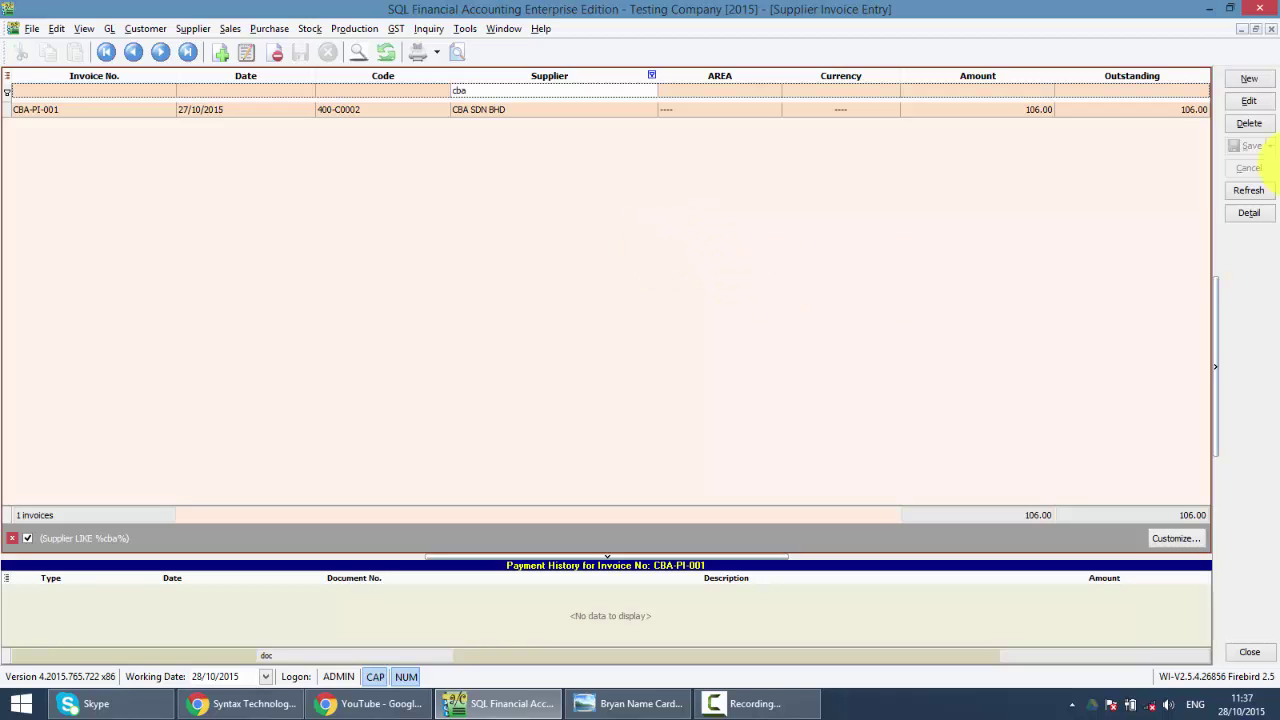
{"action": "left_click", "coordinate": [1271, 29]}
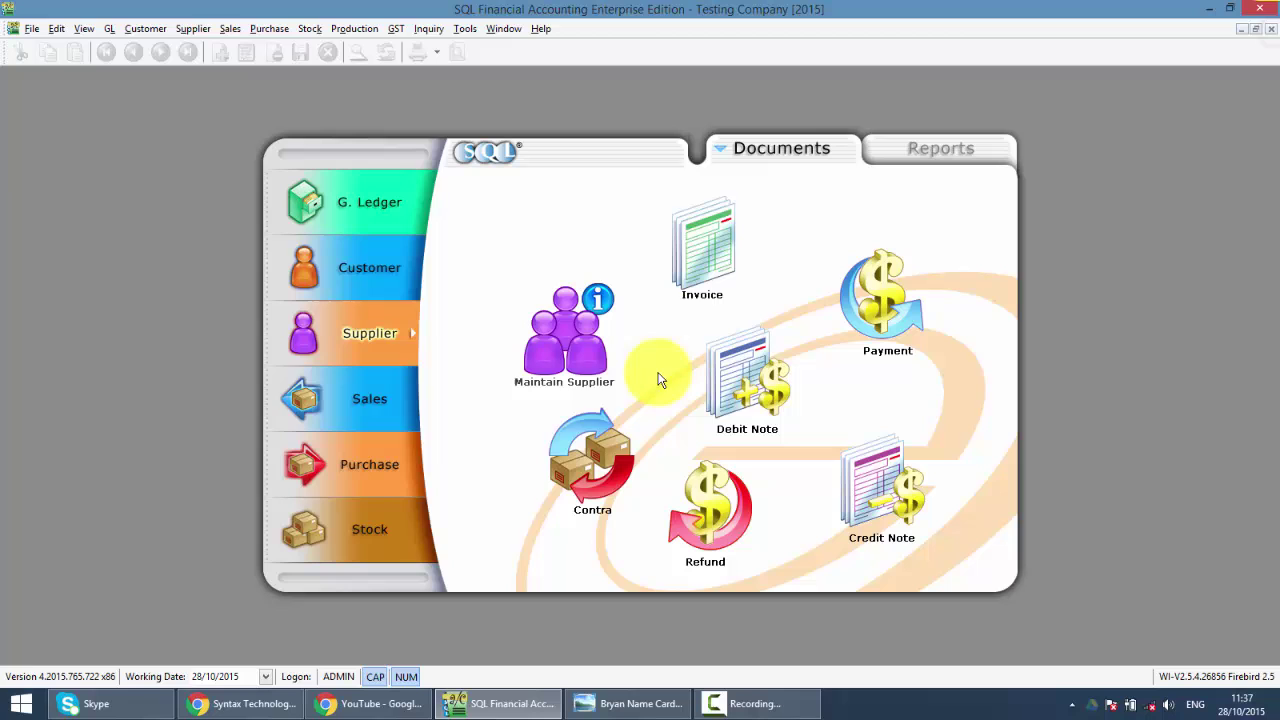
Step: Create a new supplier contra entry for the supplier CBA SDN BHD
{"action": "left_click", "coordinate": [618, 476]}
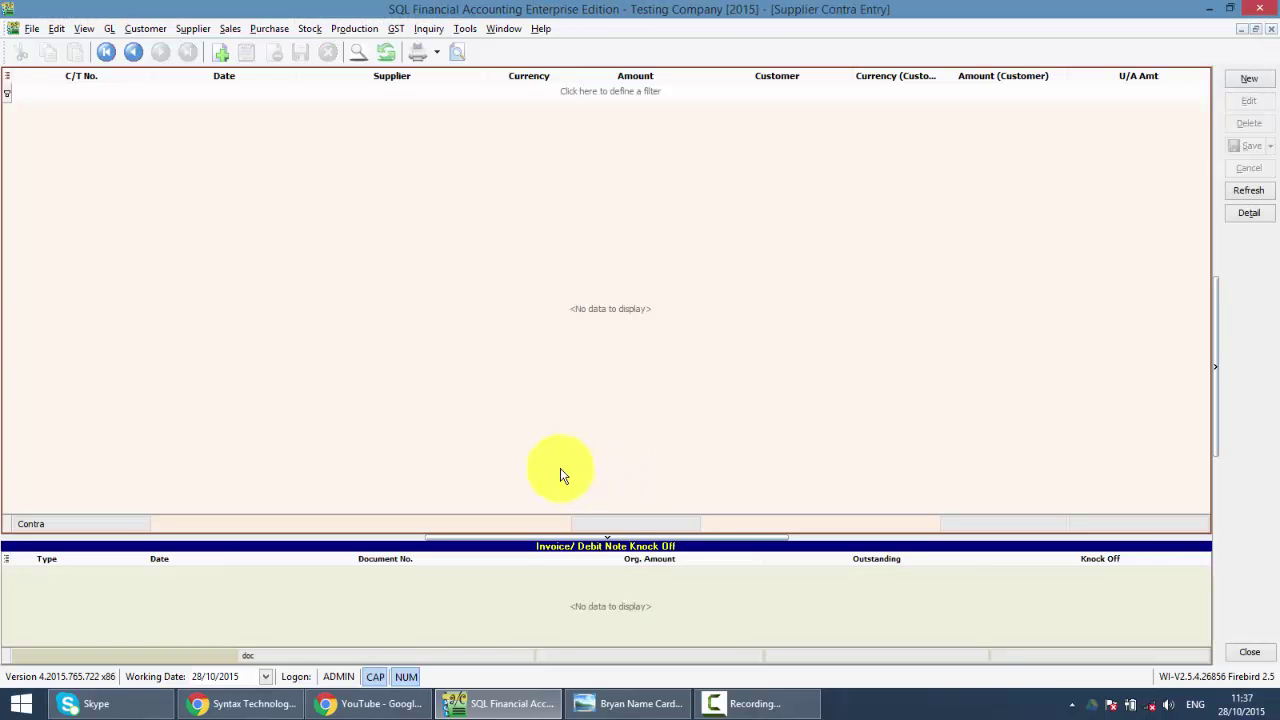
{"action": "left_click", "coordinate": [1252, 80]}
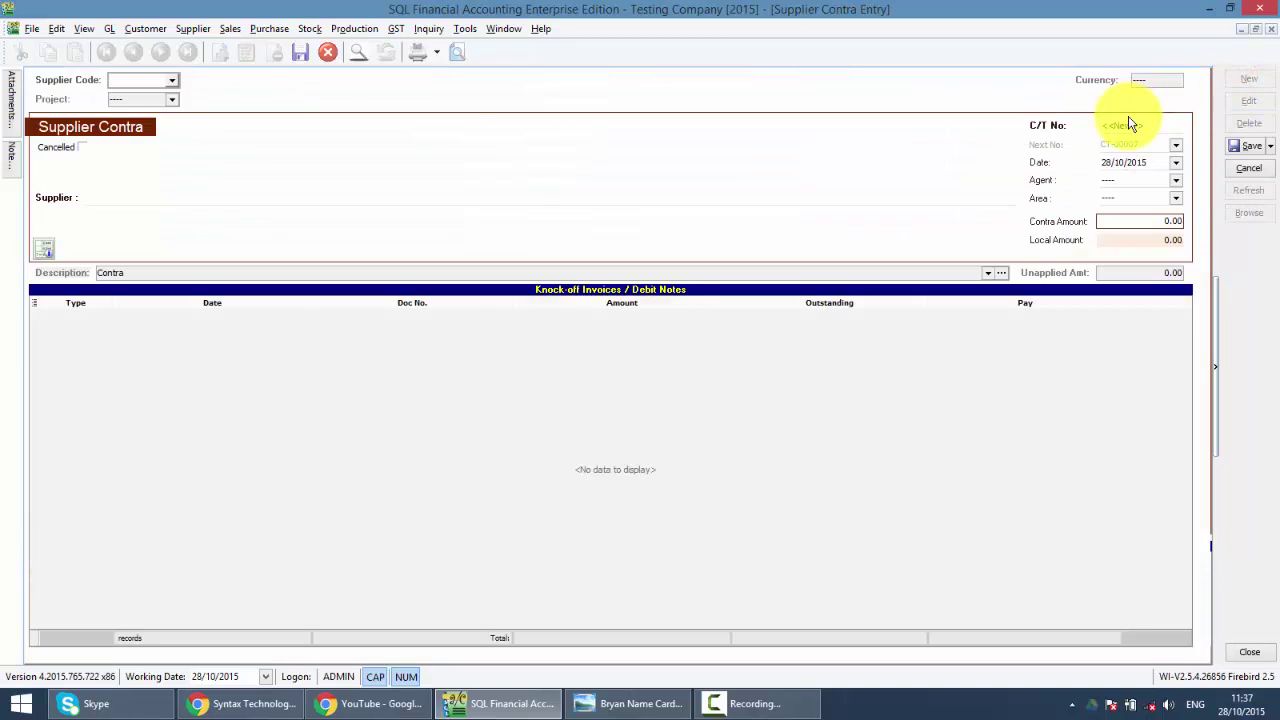
{"action": "type", "text": "cba"}
{"action": "key", "text": "Return"}
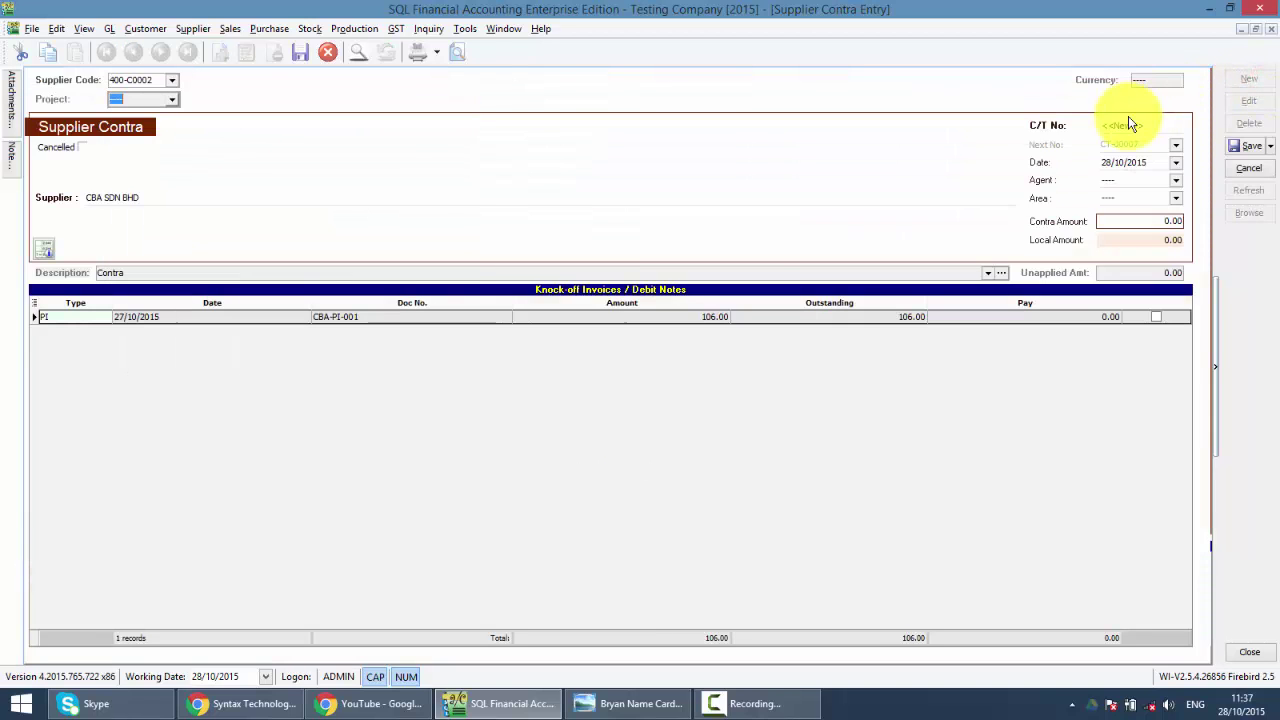
Step: Set the supplier contra amount to 106, knock off invoice CBA-PI-001, then save and close the entry
{"action": "left_click", "coordinate": [1146, 219]}
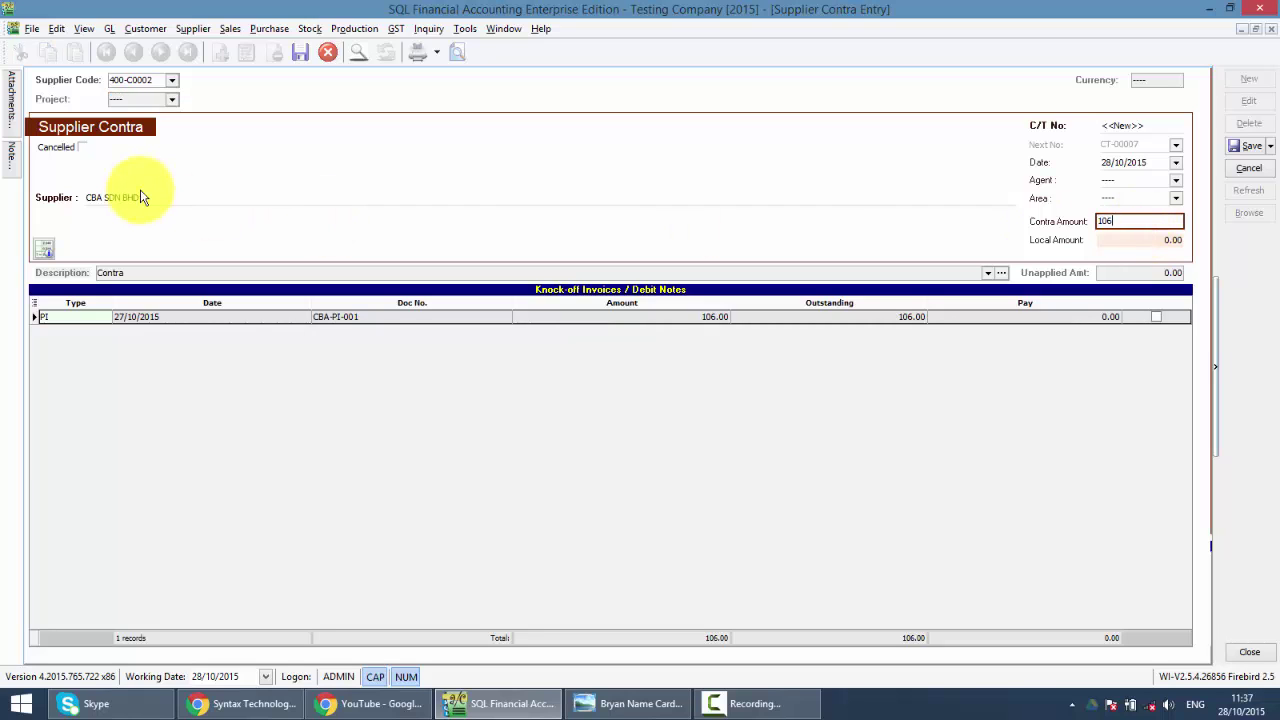
{"action": "left_click", "coordinate": [1155, 317]}
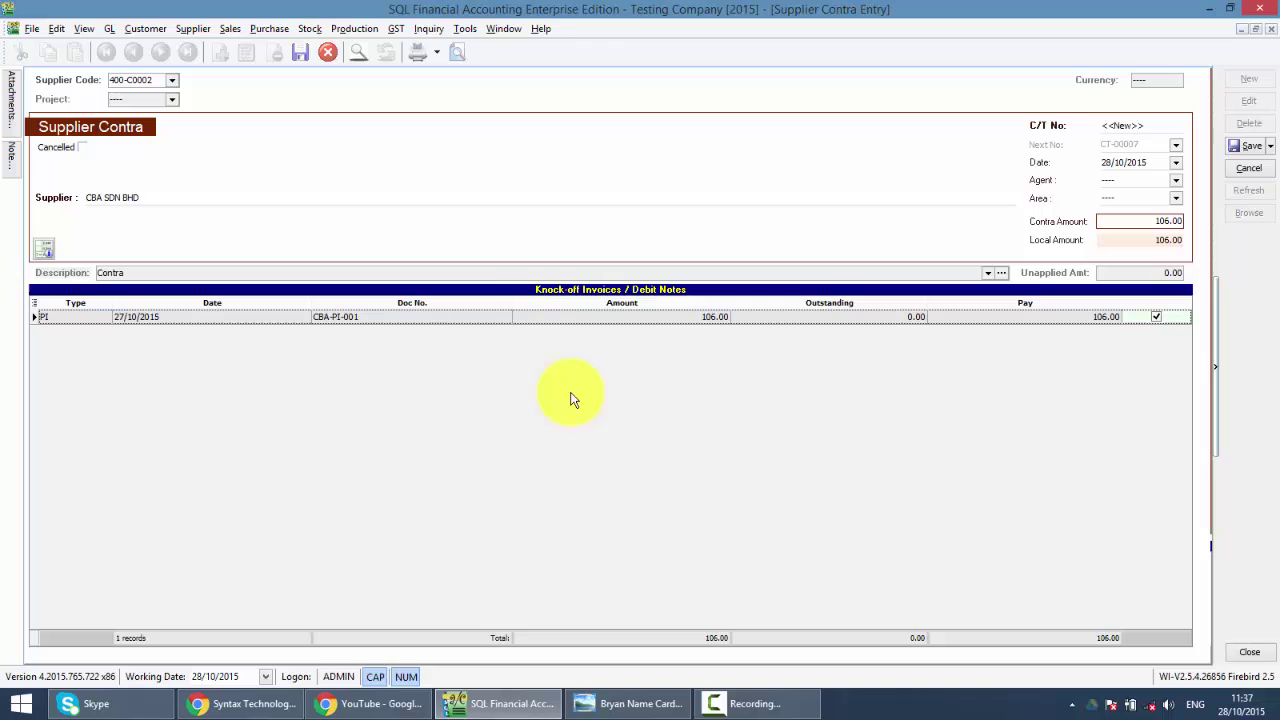
{"action": "left_click", "coordinate": [1248, 146]}
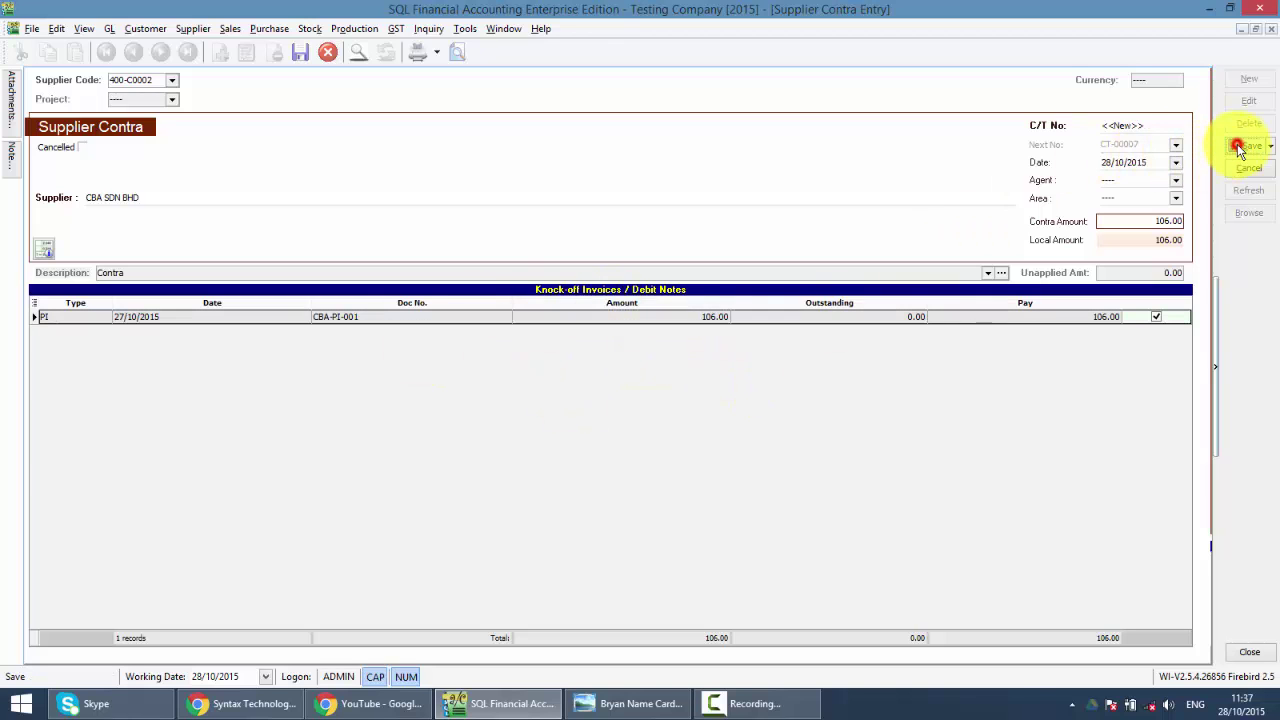
{"action": "left_click", "coordinate": [1271, 29]}
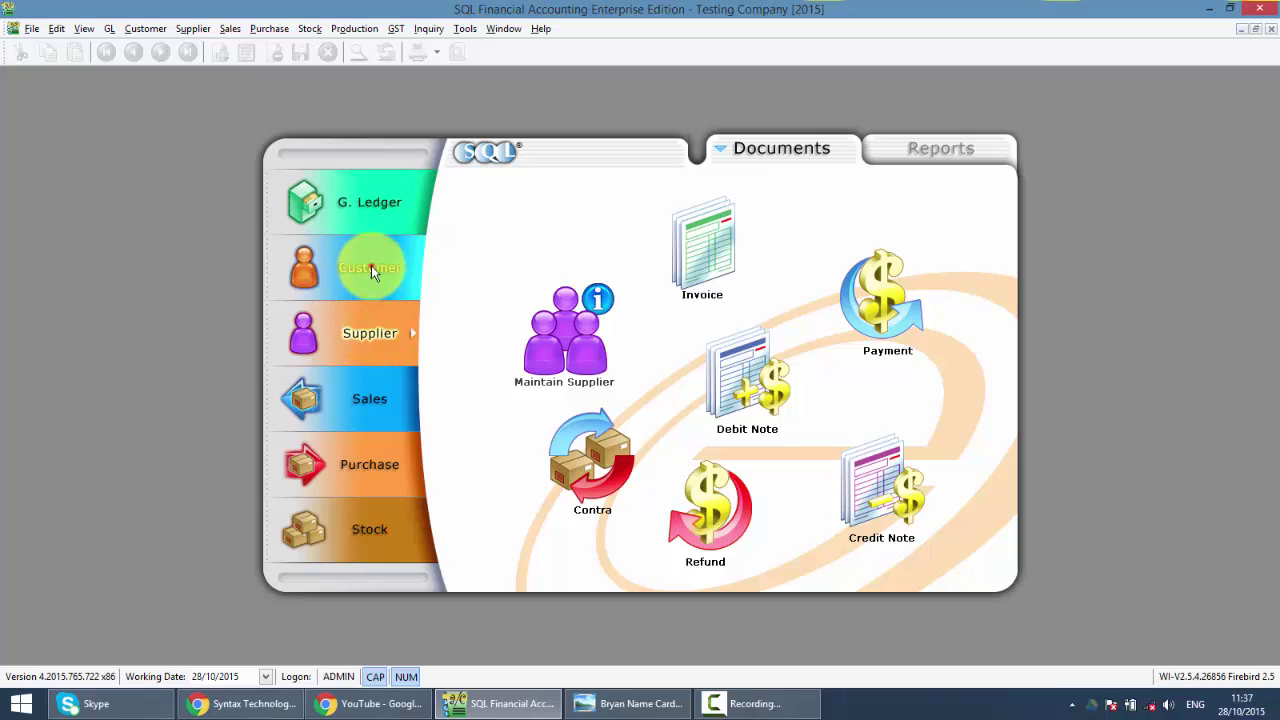
Step: Edit contra entry CT-00007 on the customer side and assign CBA SDN BHD as its customer
{"action": "left_click", "coordinate": [371, 269]}
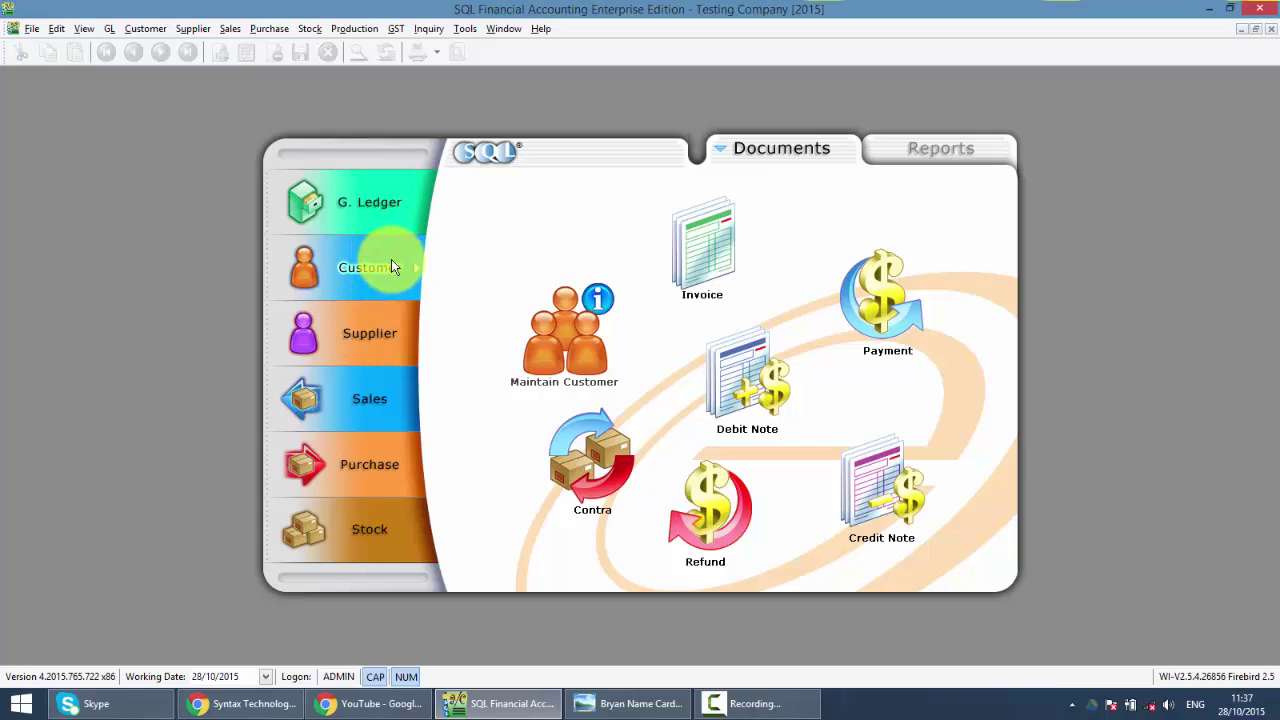
{"action": "left_click", "coordinate": [598, 460]}
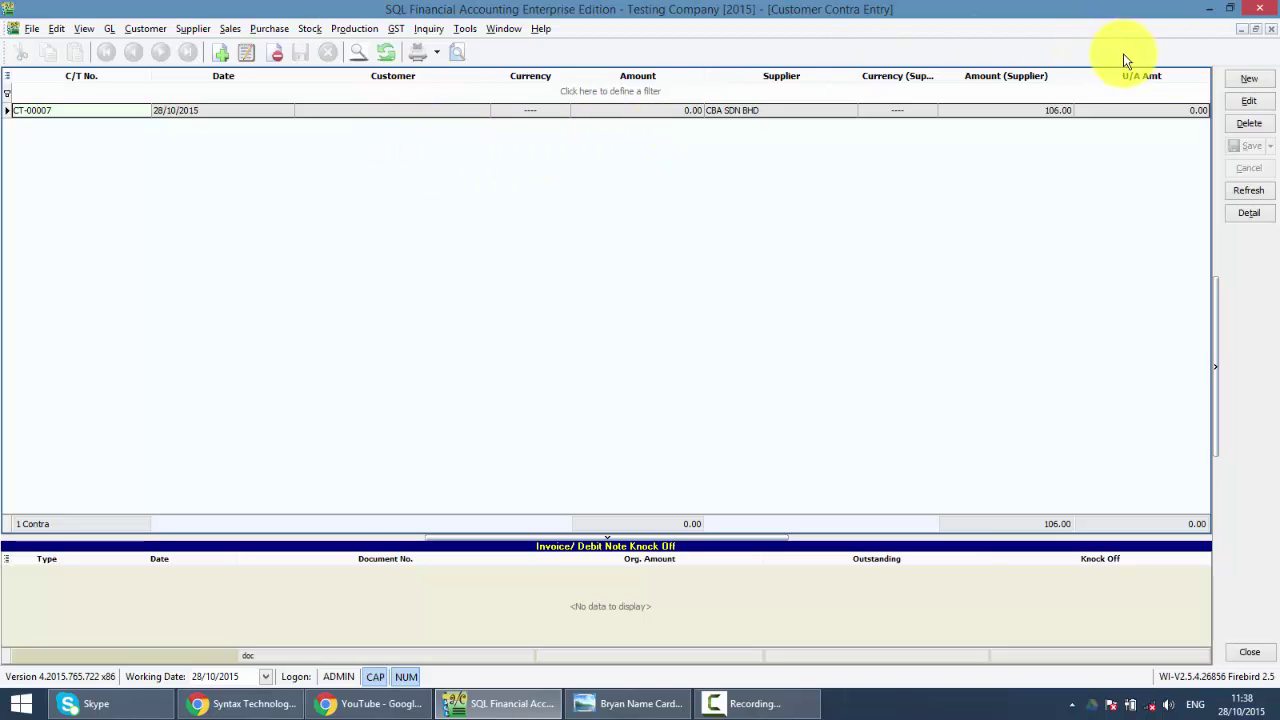
{"action": "left_click", "coordinate": [1248, 82]}
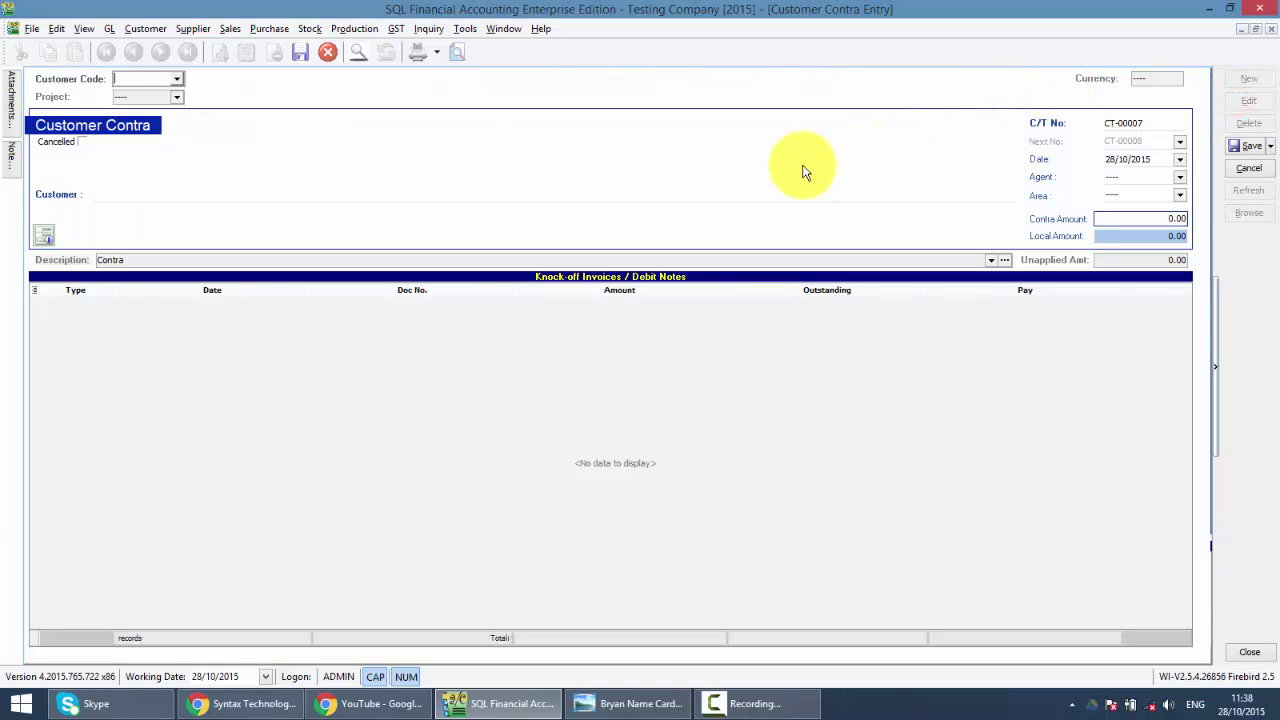
{"action": "type", "text": "cba"}
{"action": "key", "text": "Return"}
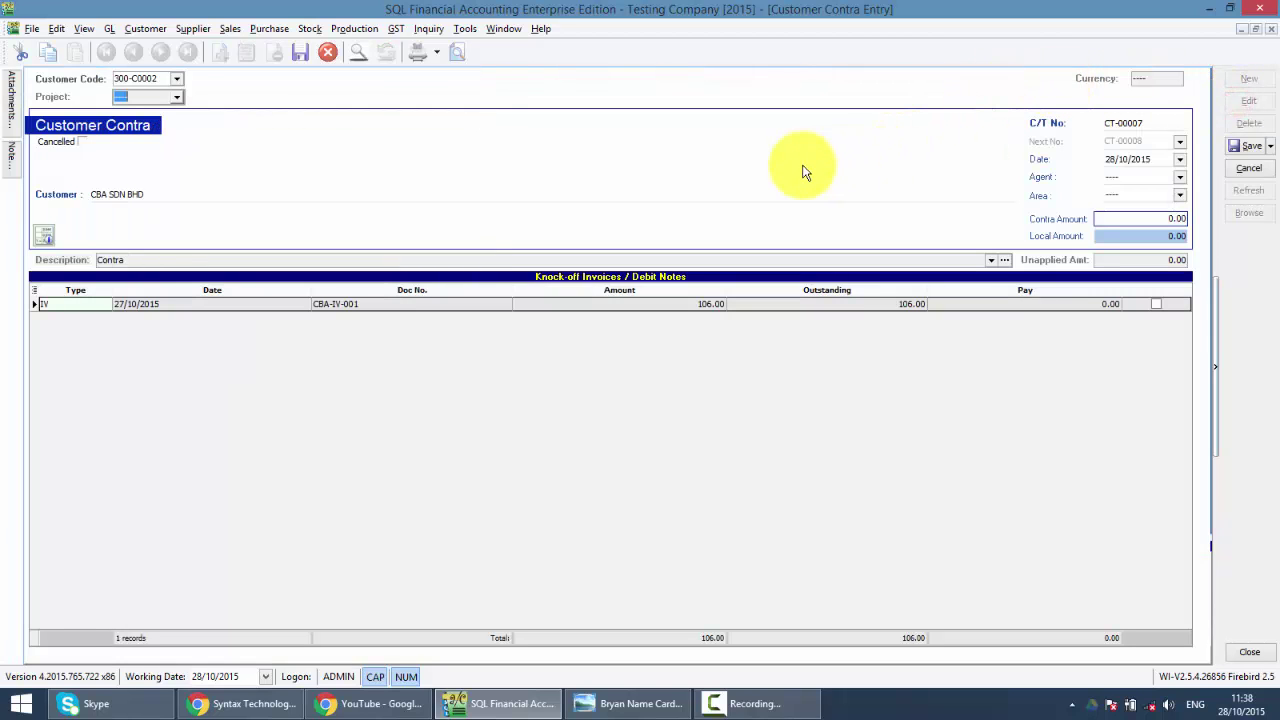
Step: Set the customer contra amount to 106, knock off invoice CBA-IV-001 and save the entry
{"action": "left_click", "coordinate": [1157, 218]}
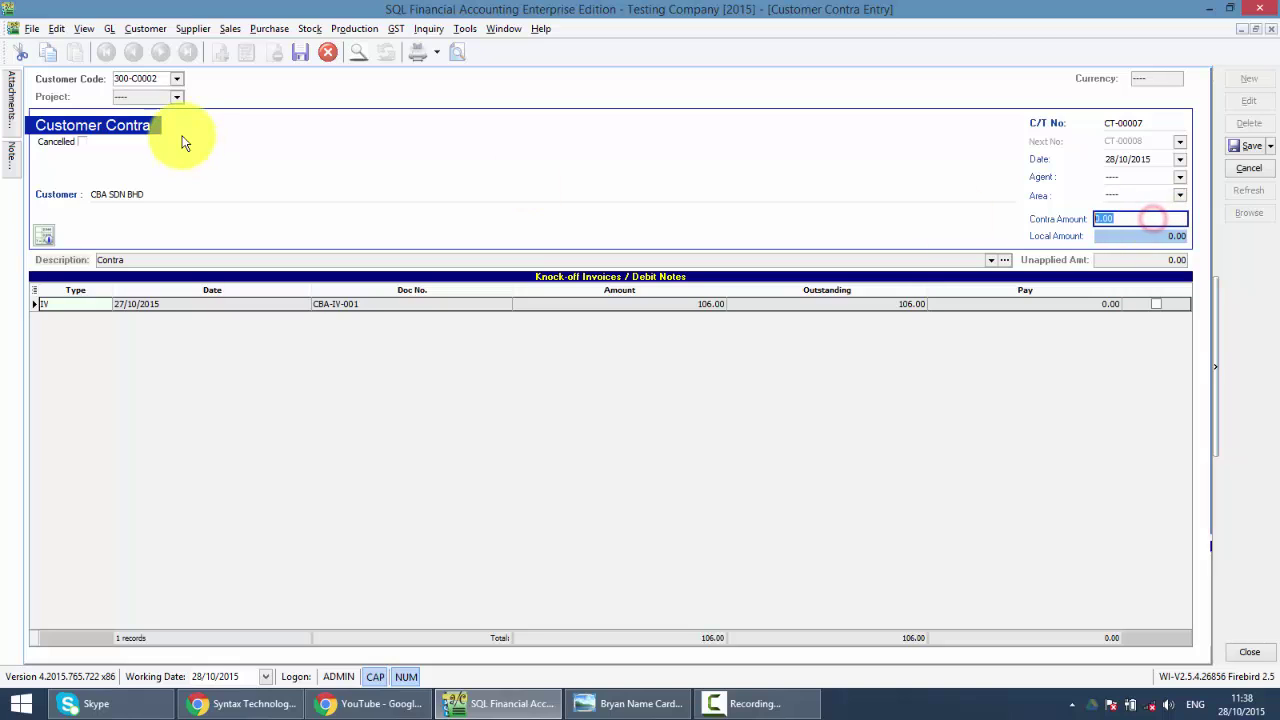
{"action": "type", "text": "106"}
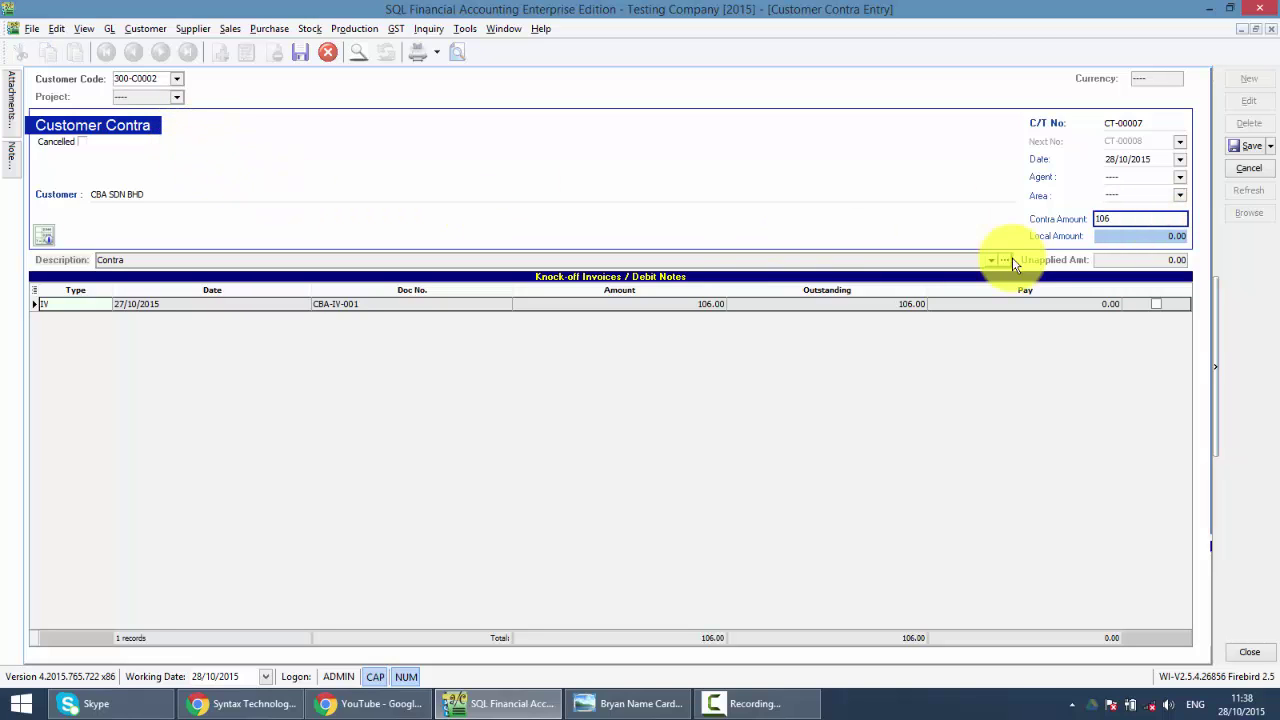
{"action": "left_click", "coordinate": [1158, 304]}
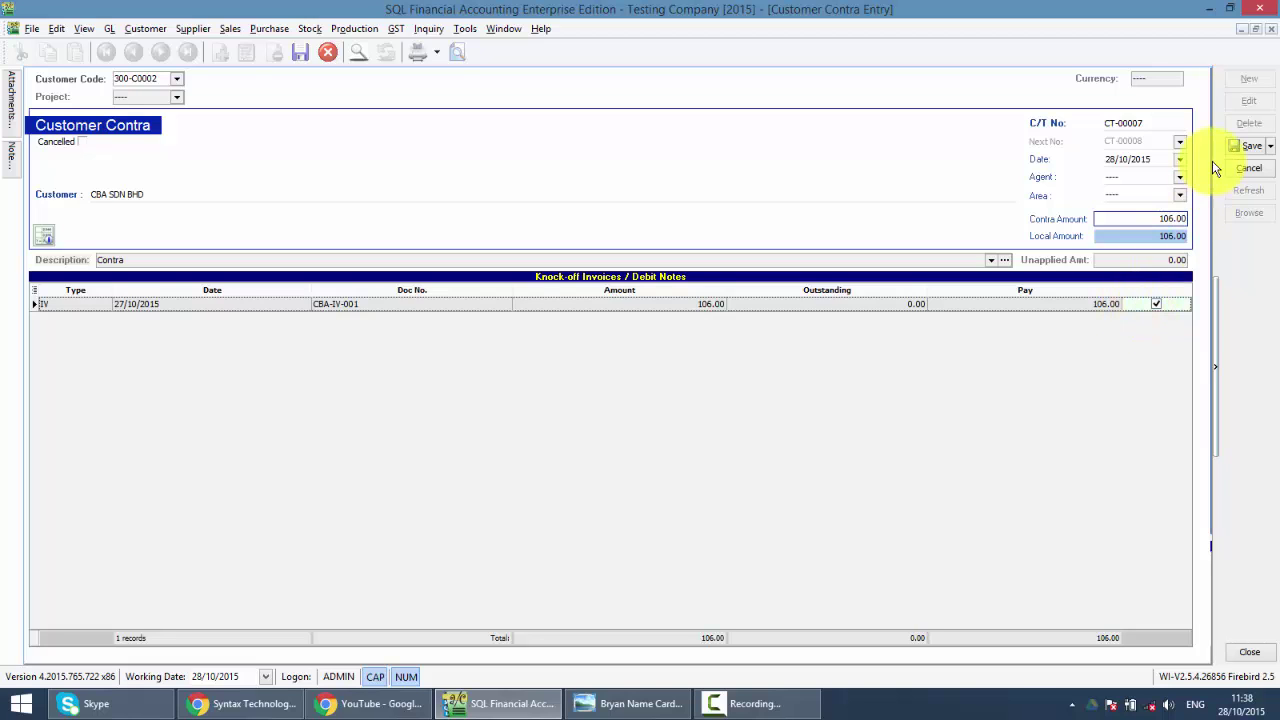
{"action": "left_click", "coordinate": [1251, 146]}
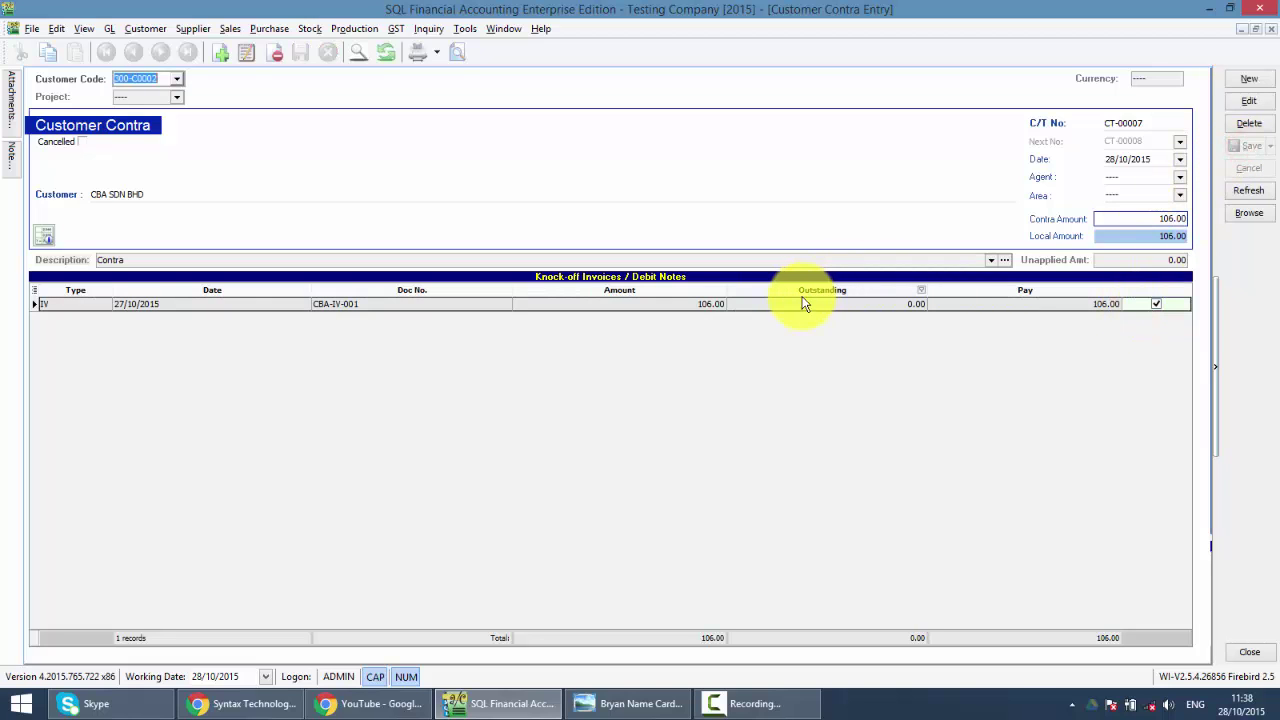
Step: Preview the "Cust Contra Voucher - Full" report, examine its customer and supplier contra details, and close the preview and the contra entry
{"action": "left_click", "coordinate": [456, 51]}
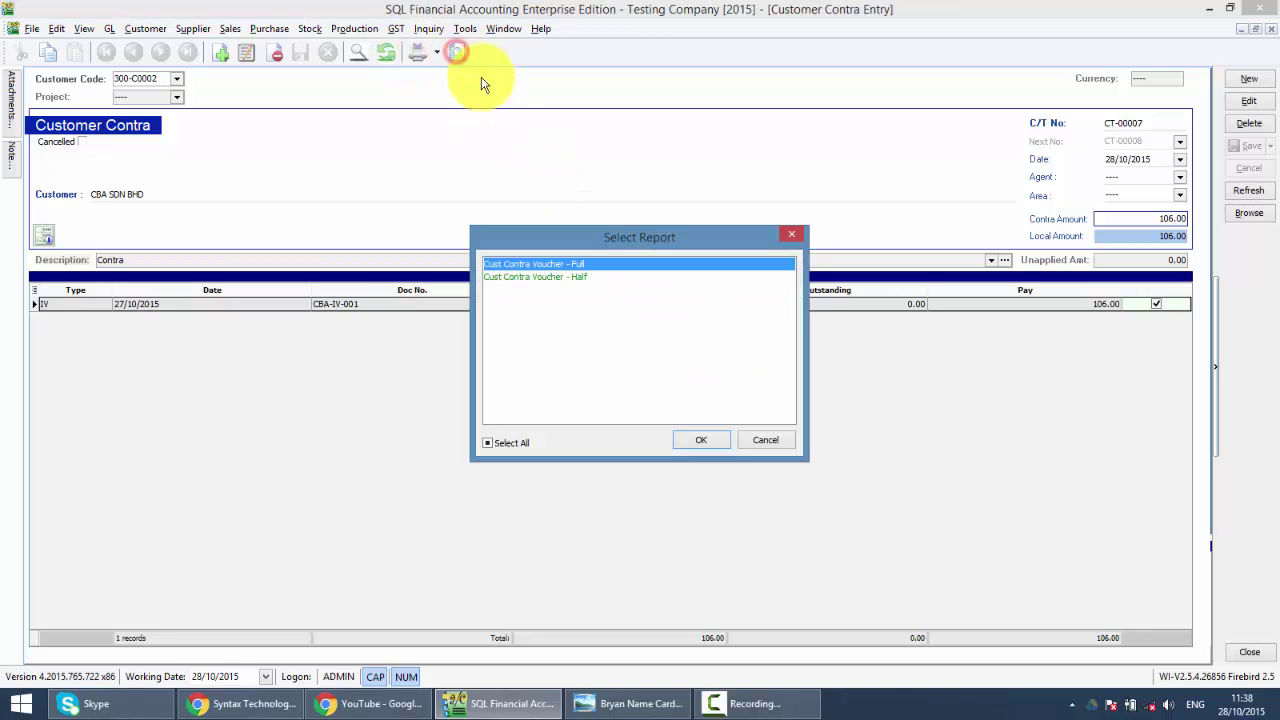
{"action": "left_click", "coordinate": [724, 442]}
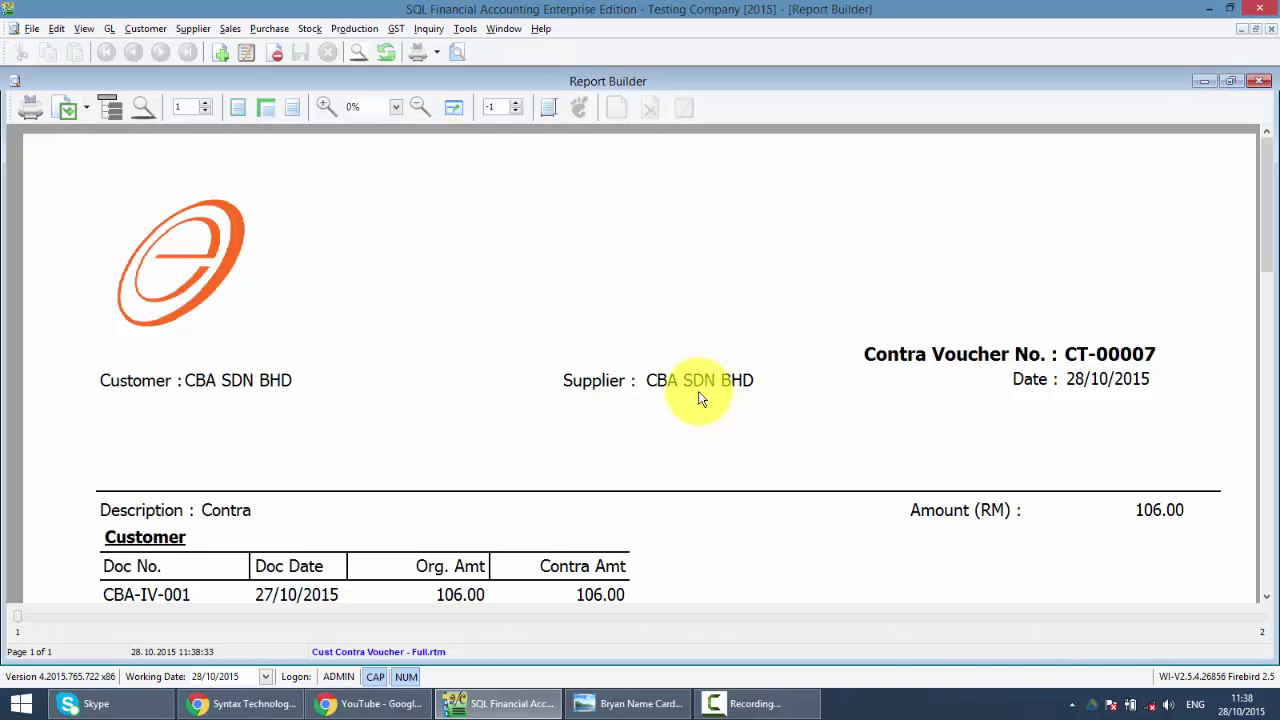
{"action": "scroll", "coordinate": [630, 390], "scroll_direction": "down", "scroll_amount": 2}
{"action": "scroll", "coordinate": [619, 400], "scroll_direction": "down", "scroll_amount": 1}
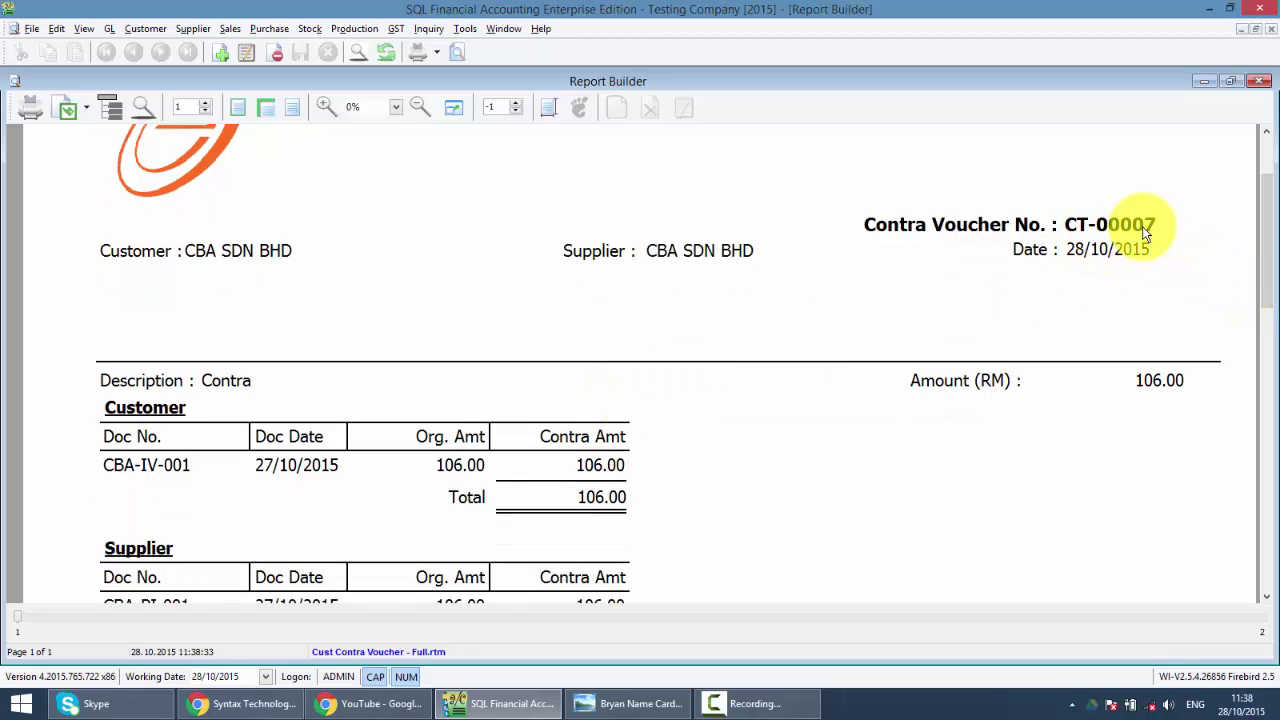
{"action": "scroll", "coordinate": [717, 271], "scroll_direction": "down", "scroll_amount": 2}
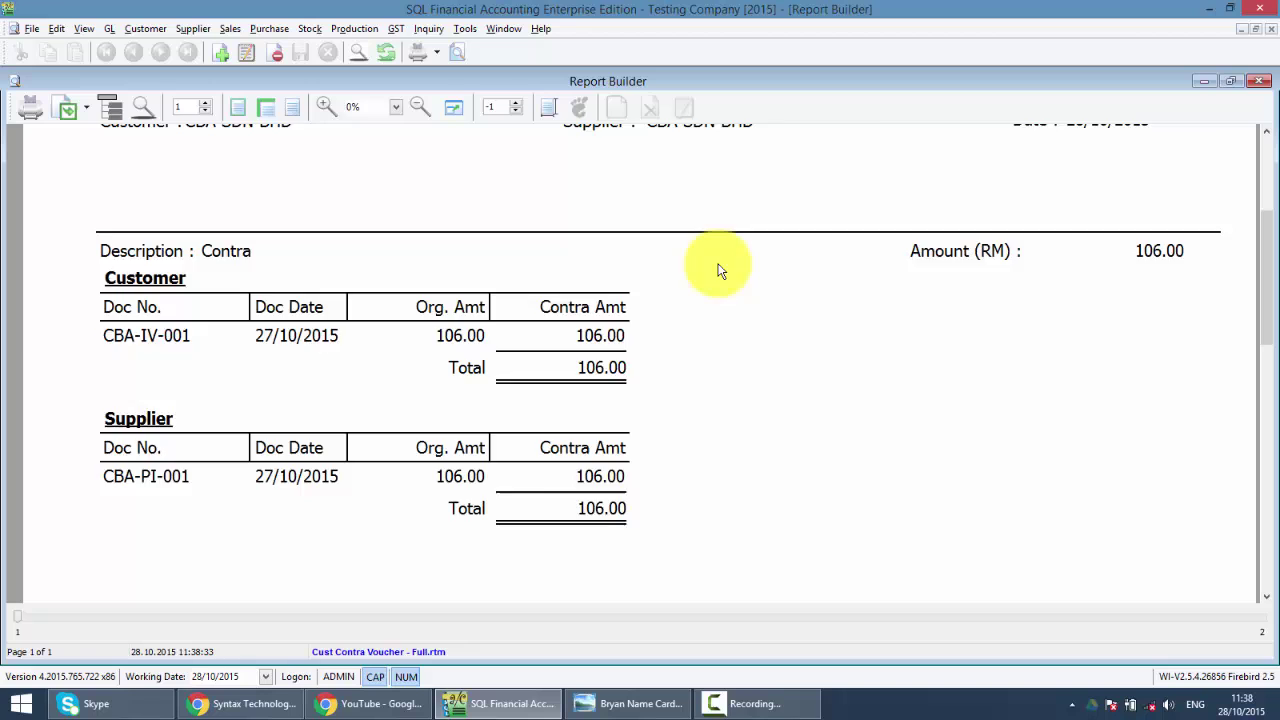
{"action": "scroll", "coordinate": [690, 266], "scroll_direction": "up", "scroll_amount": 1}
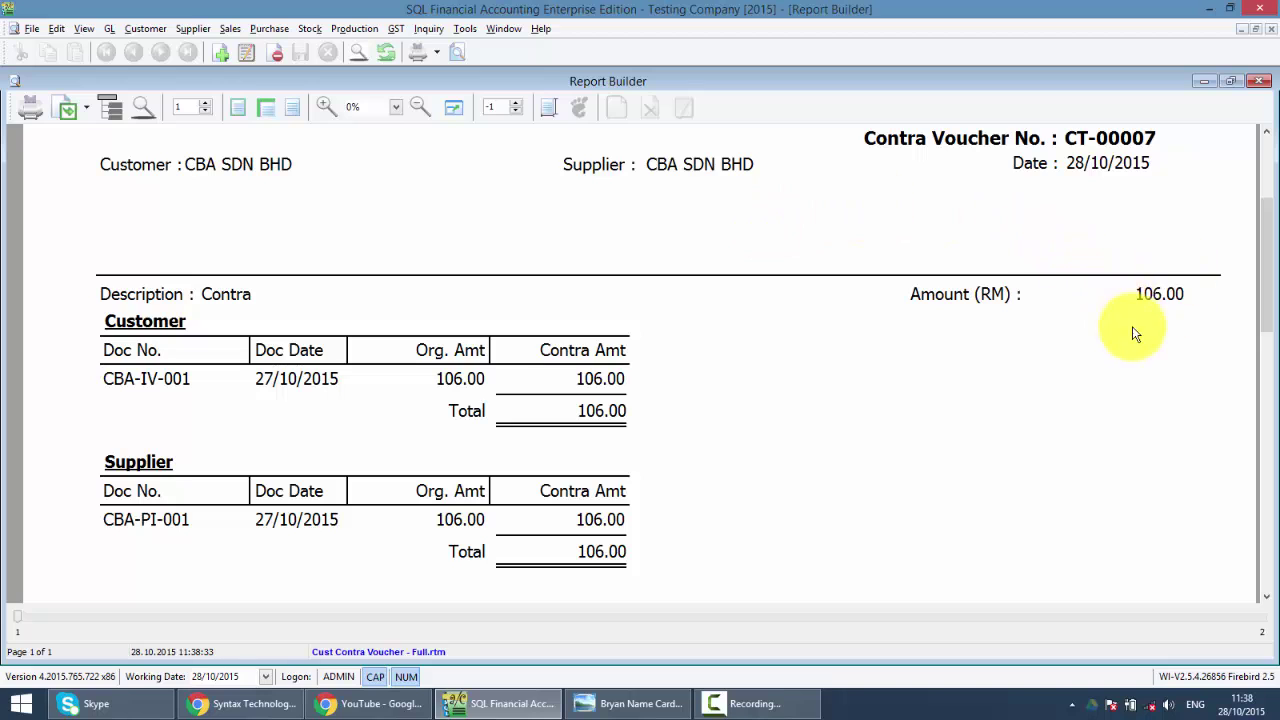
{"action": "scroll", "coordinate": [520, 373], "scroll_direction": "down", "scroll_amount": 2}
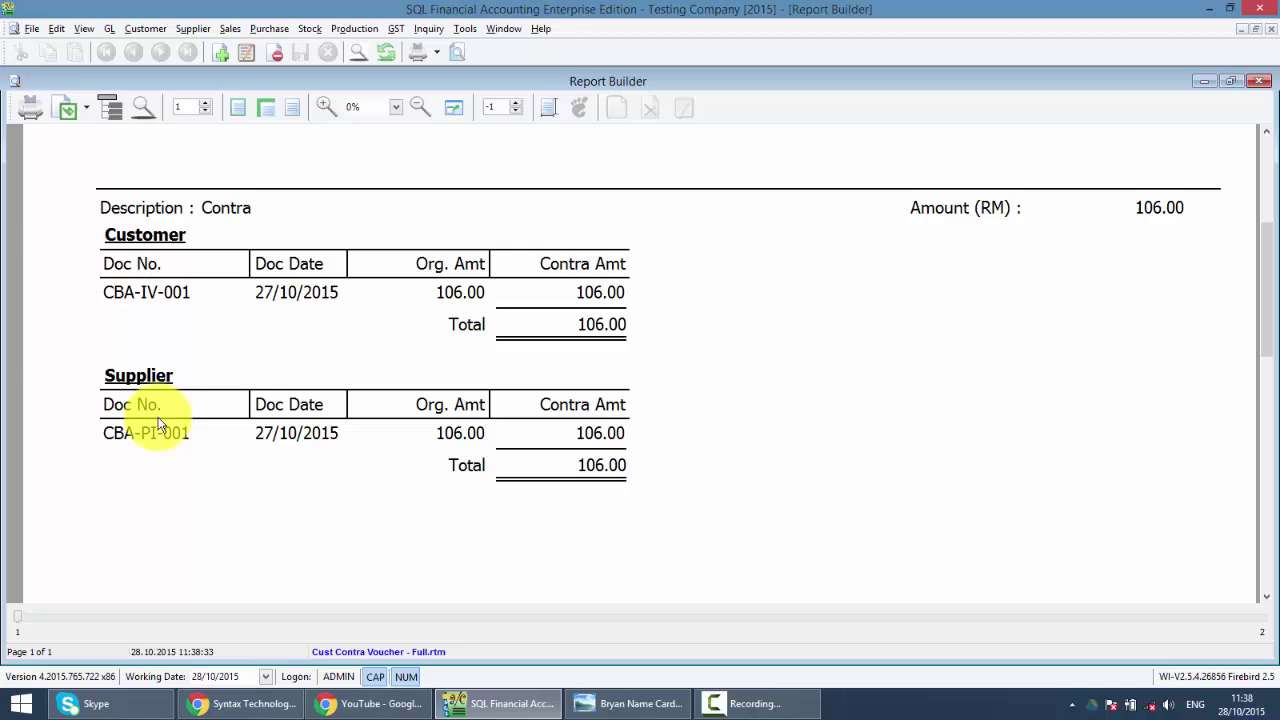
{"action": "scroll", "coordinate": [449, 423], "scroll_direction": "down", "scroll_amount": 3}
{"action": "scroll", "coordinate": [449, 416], "scroll_direction": "down", "scroll_amount": 3}
{"action": "scroll", "coordinate": [449, 416], "scroll_direction": "up", "scroll_amount": 10}
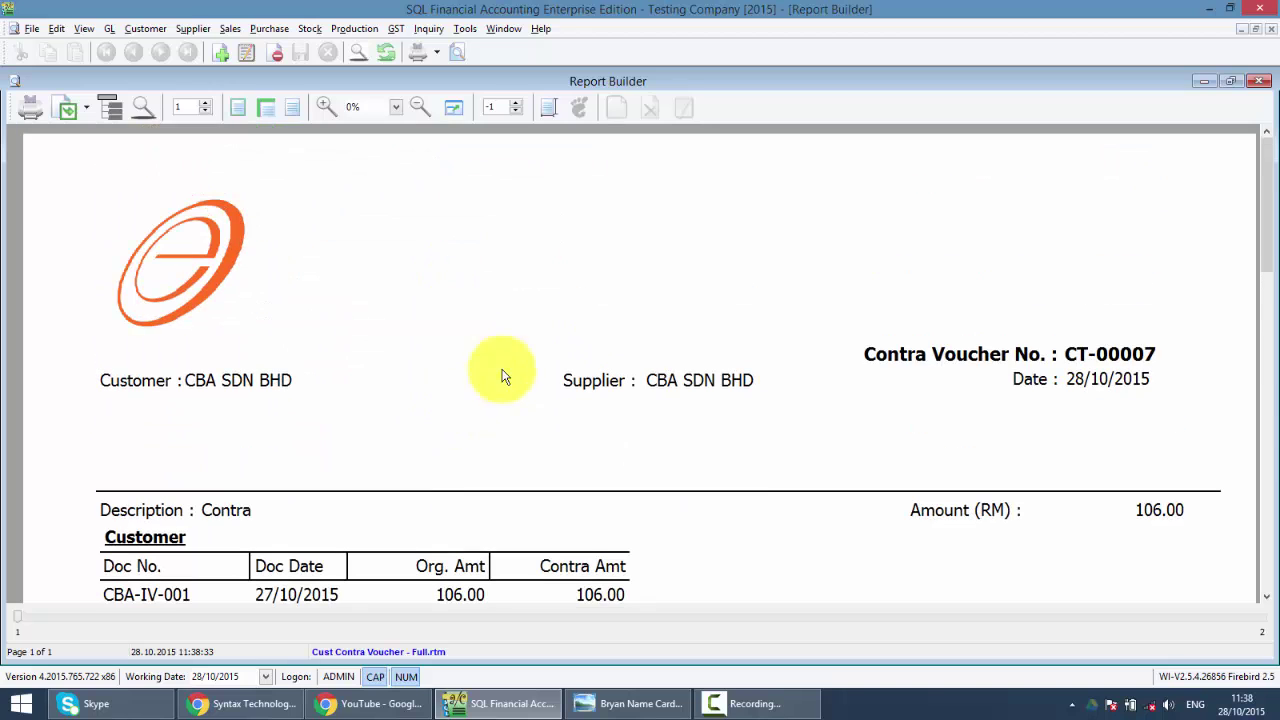
{"action": "left_click", "coordinate": [1263, 79]}
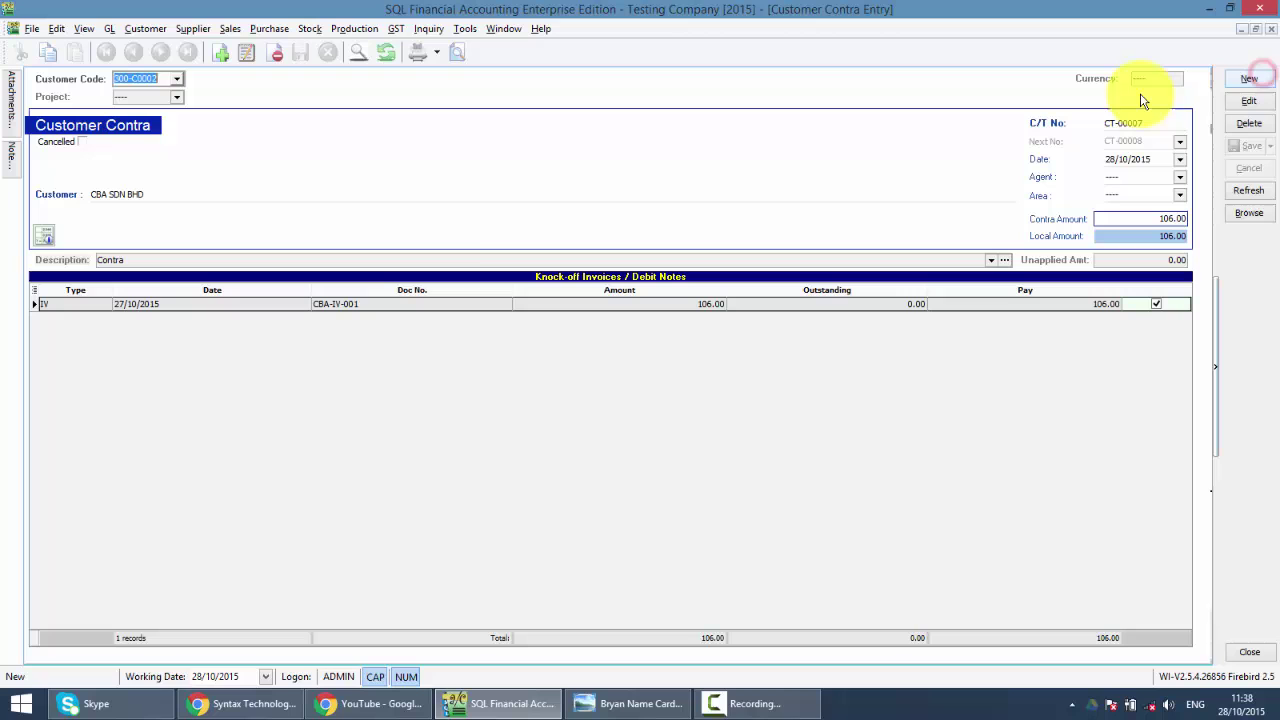
{"action": "left_click", "coordinate": [1271, 29]}
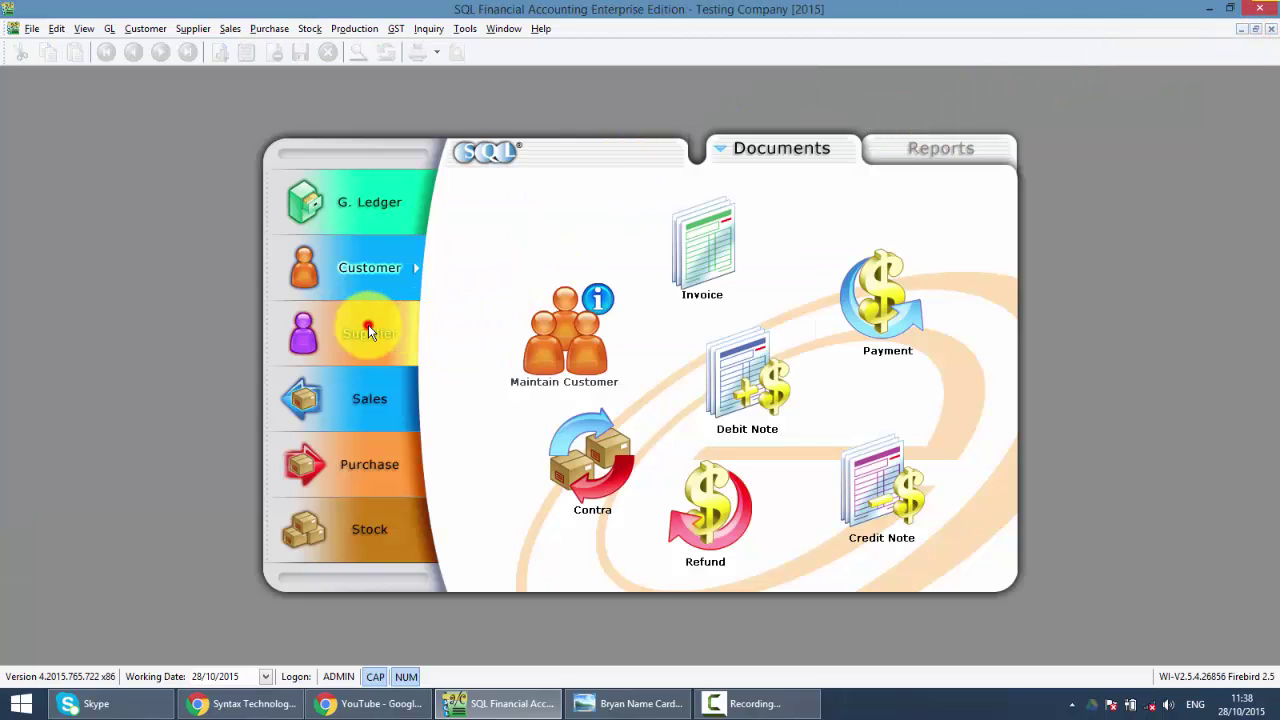
Step: Open contra entry CT-00007 on the supplier side, examine its contra amount and knocked-off invoice, and close it
{"action": "left_click", "coordinate": [369, 333]}
{"action": "left_click", "coordinate": [597, 486]}
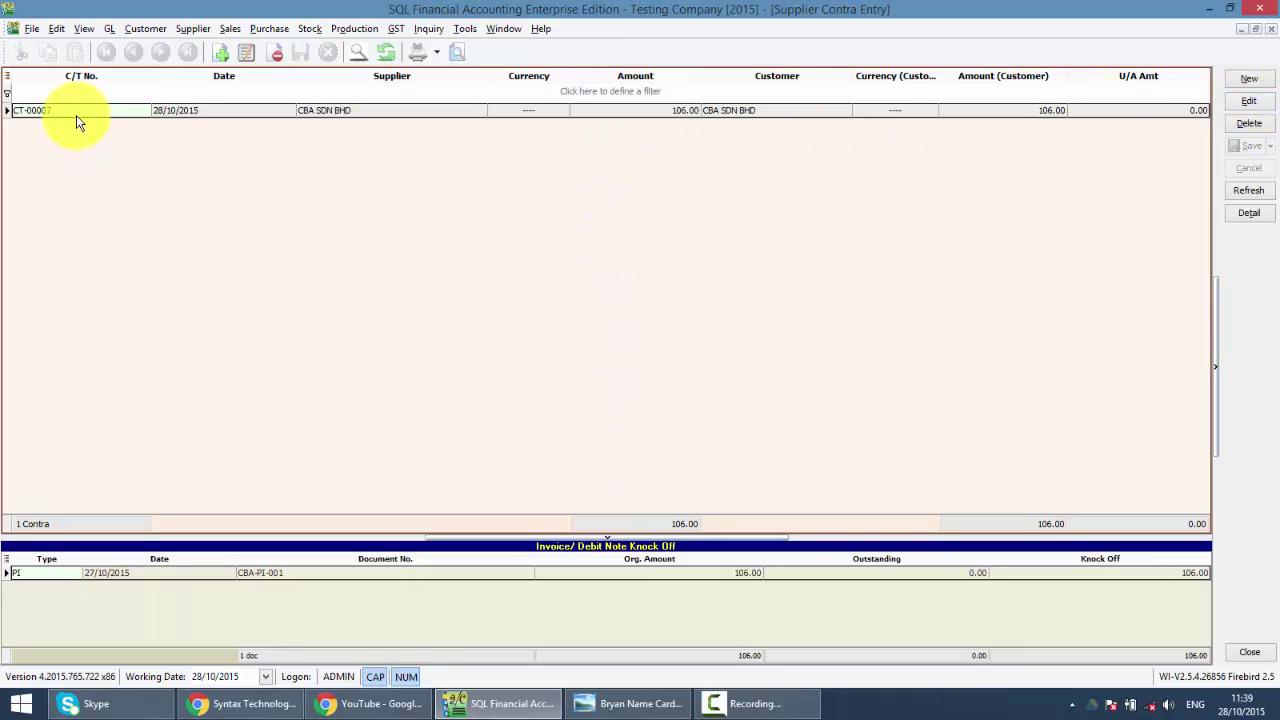
{"action": "double_click", "coordinate": [77, 117]}
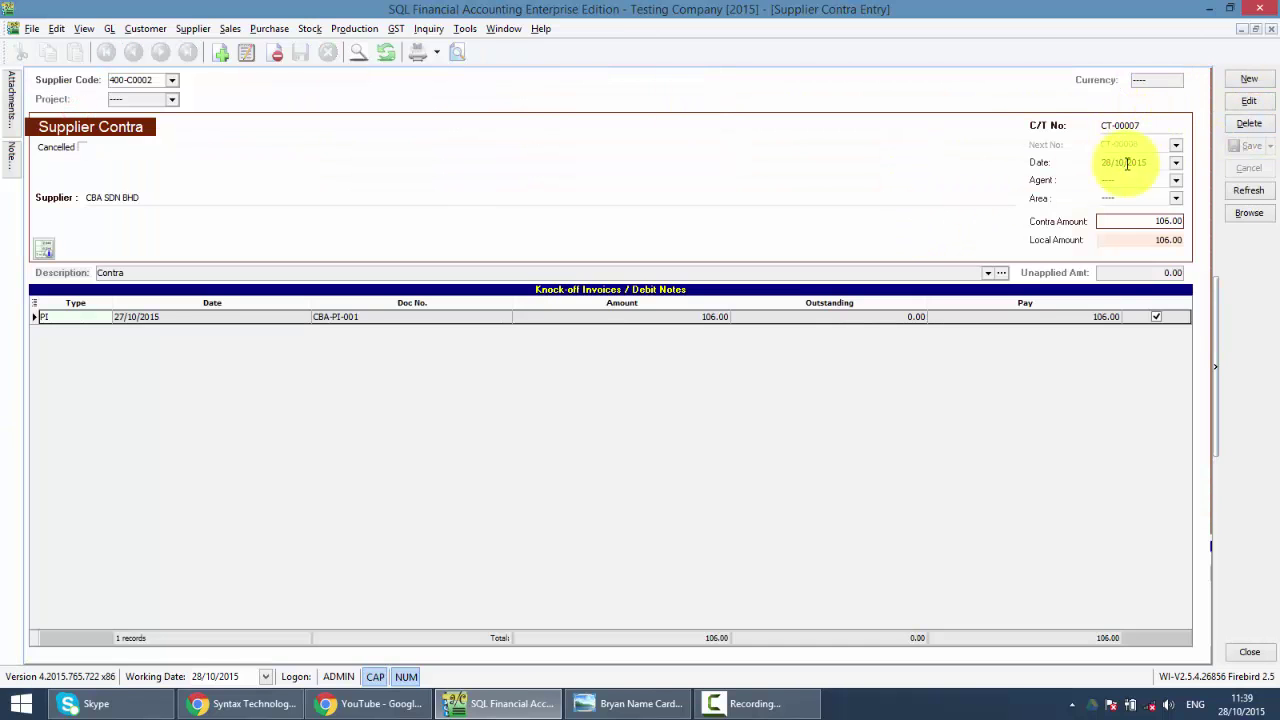
{"action": "left_click", "coordinate": [1271, 30]}
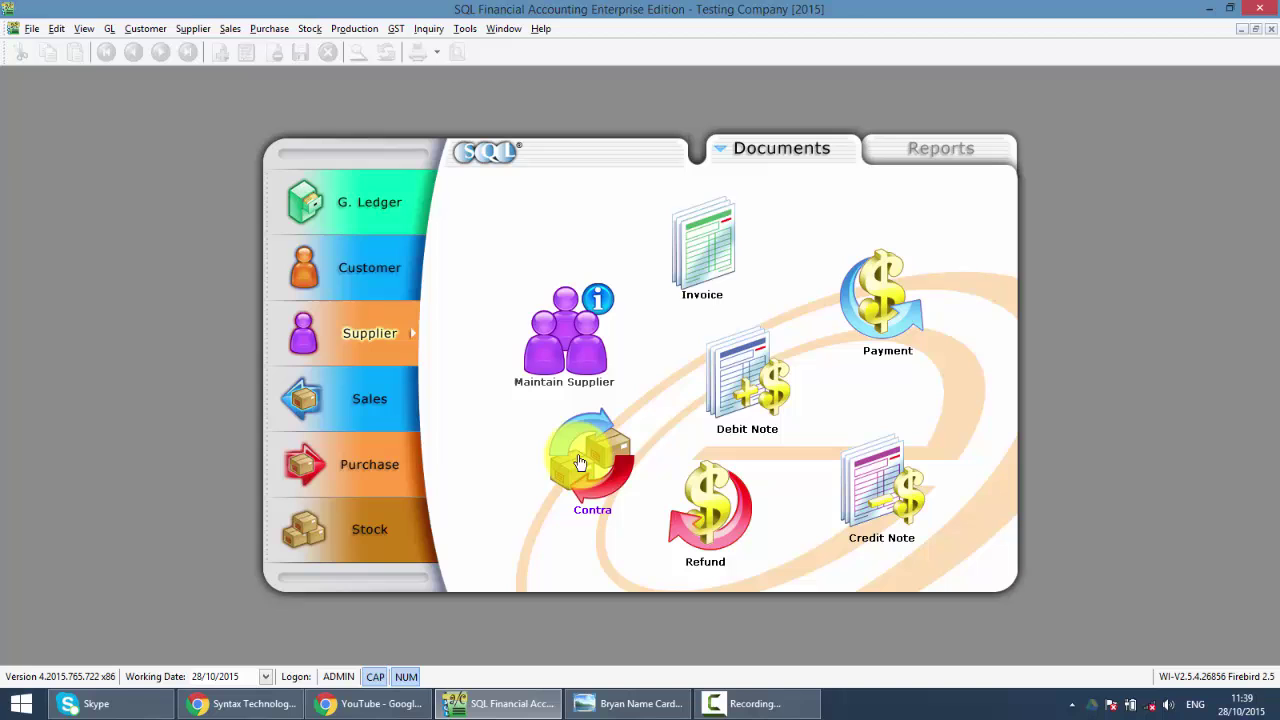
Step: Switch to Chrome, look through the Syntax Technologies Sdn Bhd Facebook page, and return to SQL Financial Accounting
{"action": "left_click", "coordinate": [255, 704]}
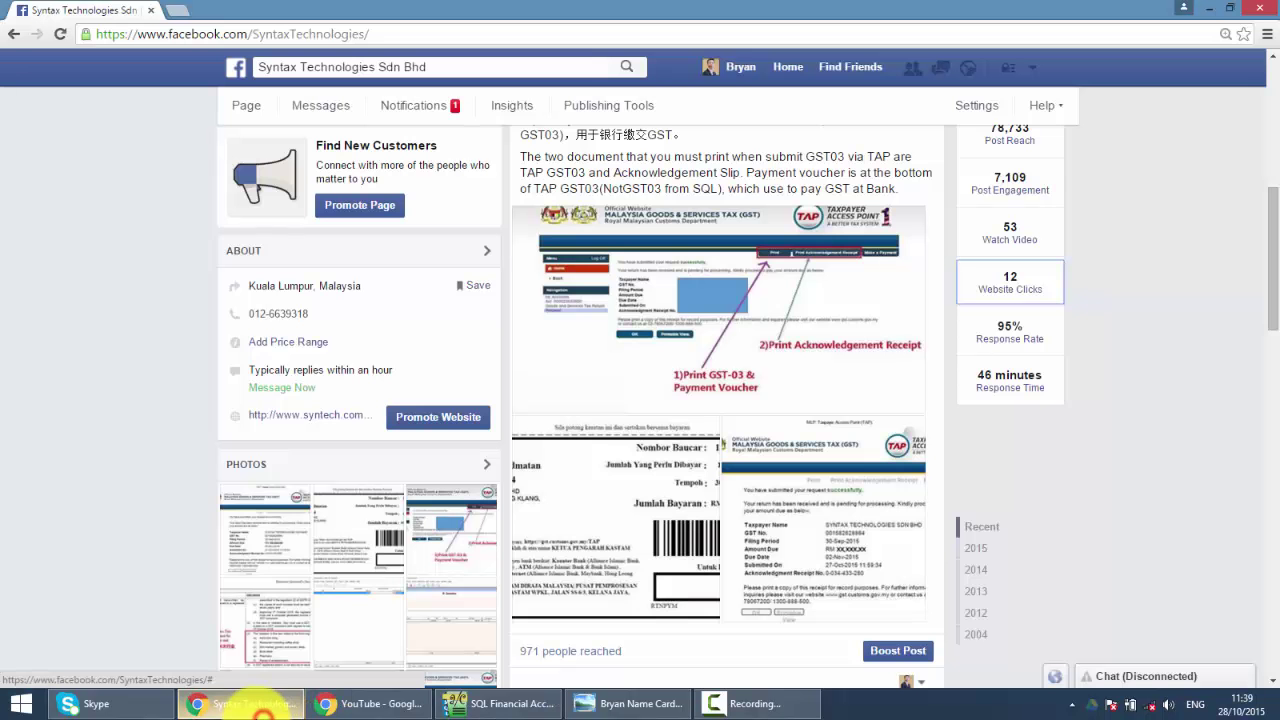
{"action": "scroll", "coordinate": [320, 304], "scroll_direction": "up", "scroll_amount": 6}
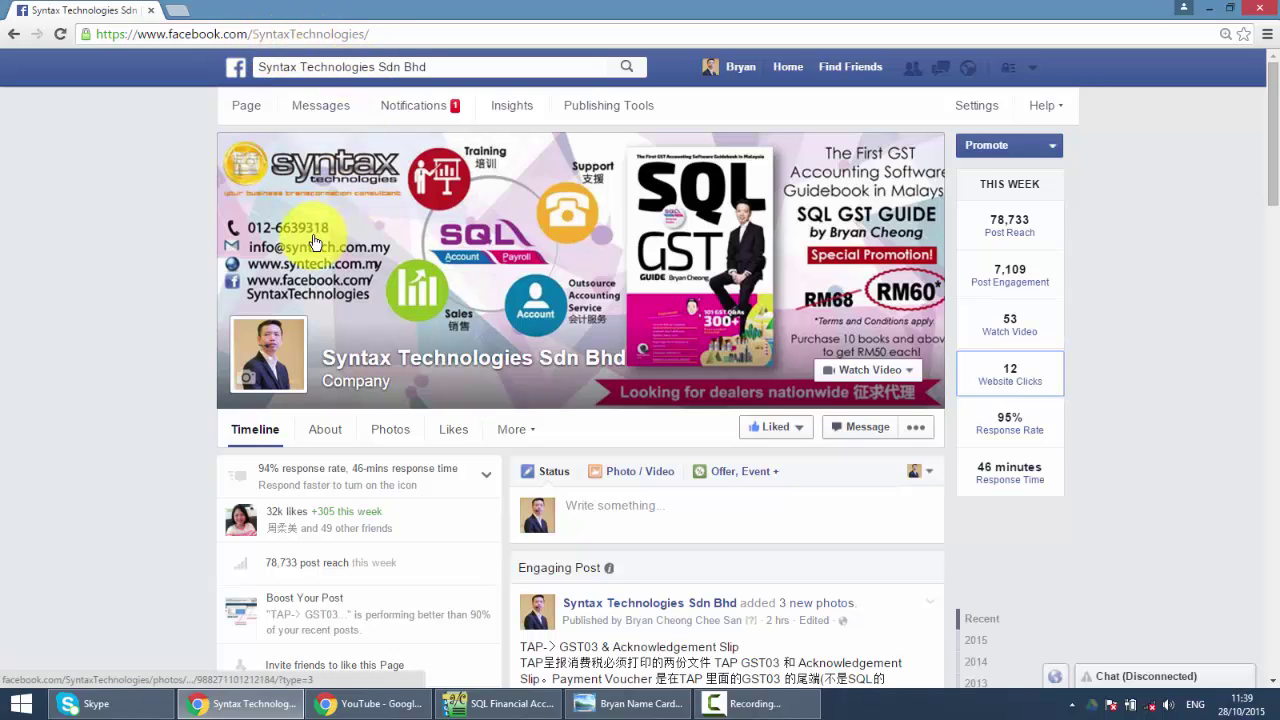
{"action": "scroll", "coordinate": [313, 242], "scroll_direction": "down", "scroll_amount": 2}
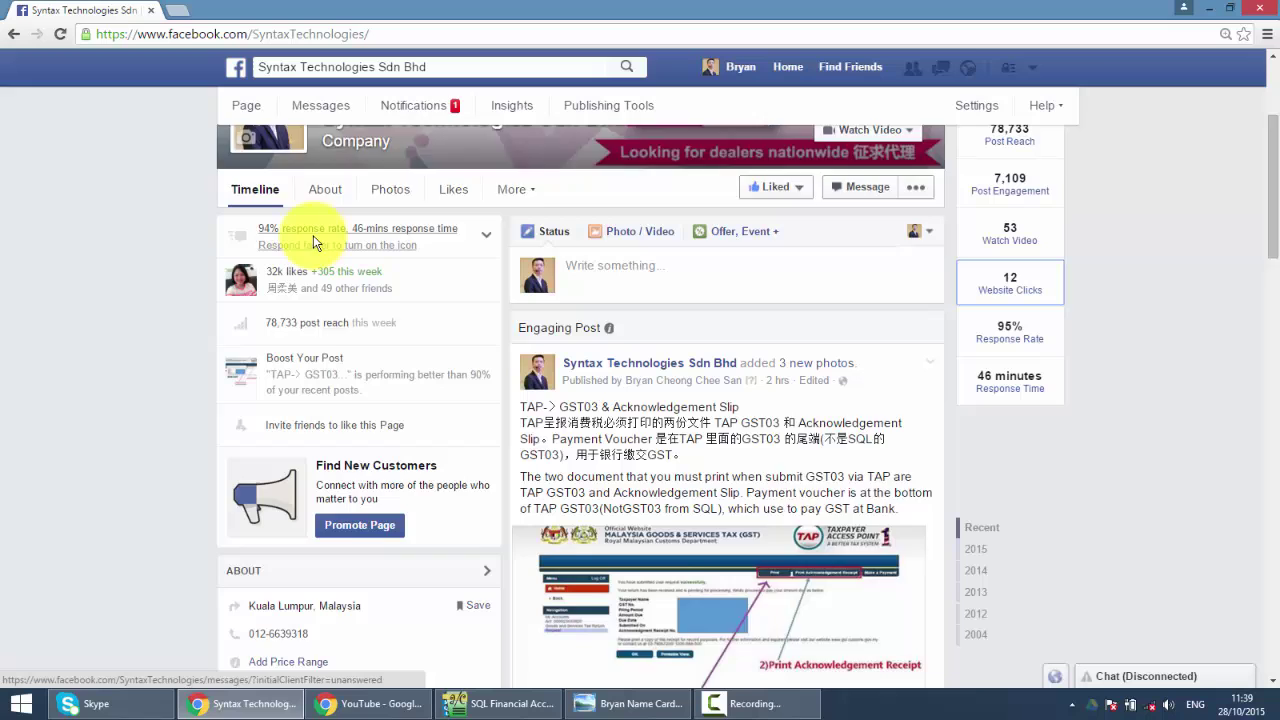
{"action": "scroll", "coordinate": [313, 242], "scroll_direction": "down", "scroll_amount": 1}
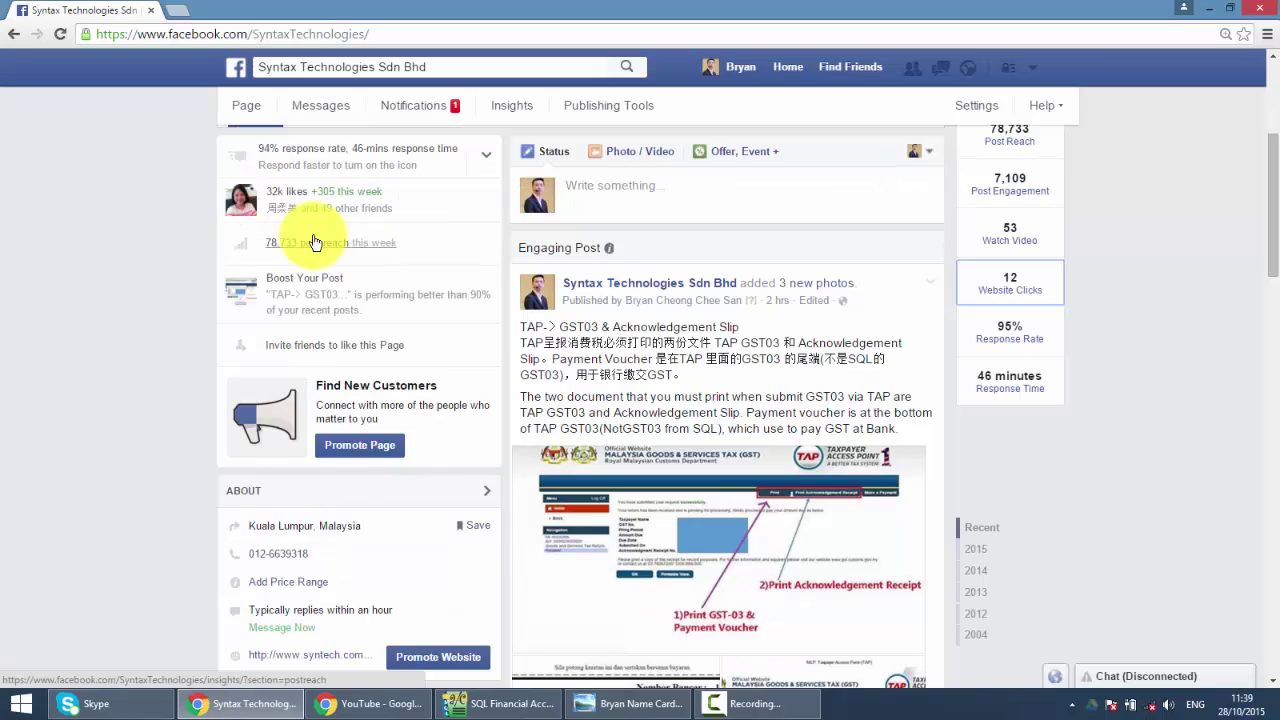
{"action": "left_click", "coordinate": [313, 242]}
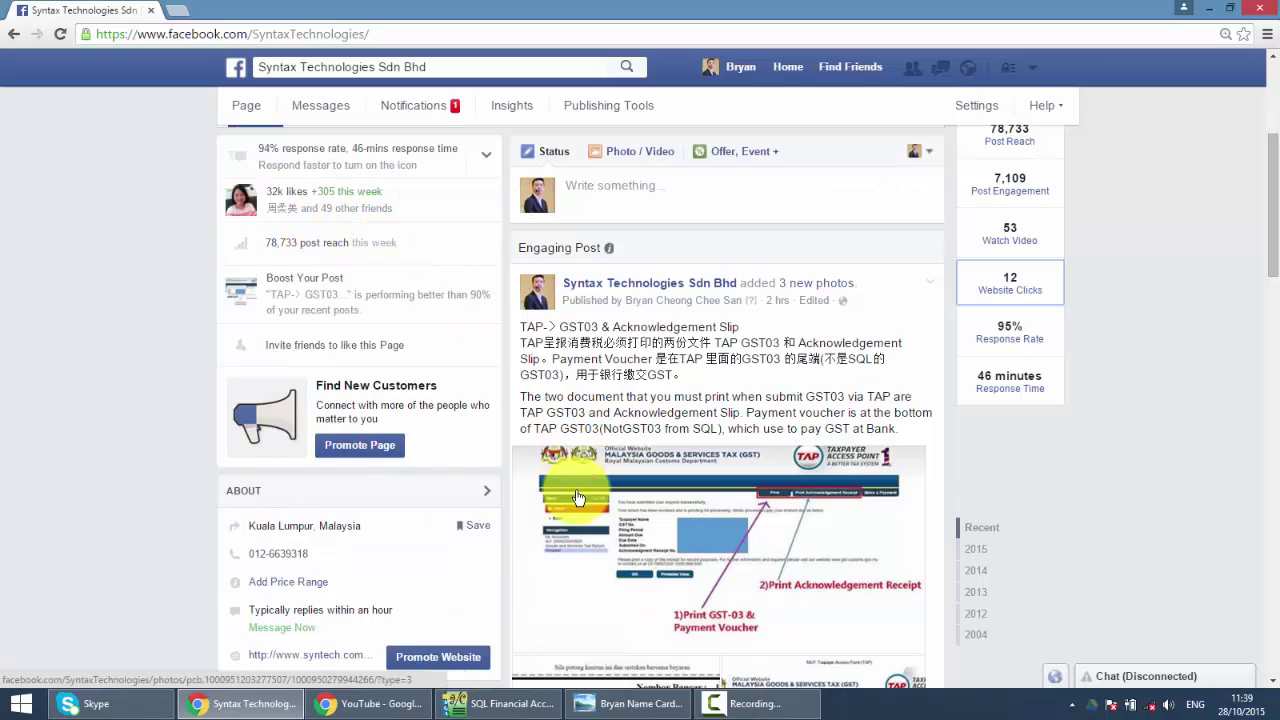
{"action": "left_click", "coordinate": [534, 708]}
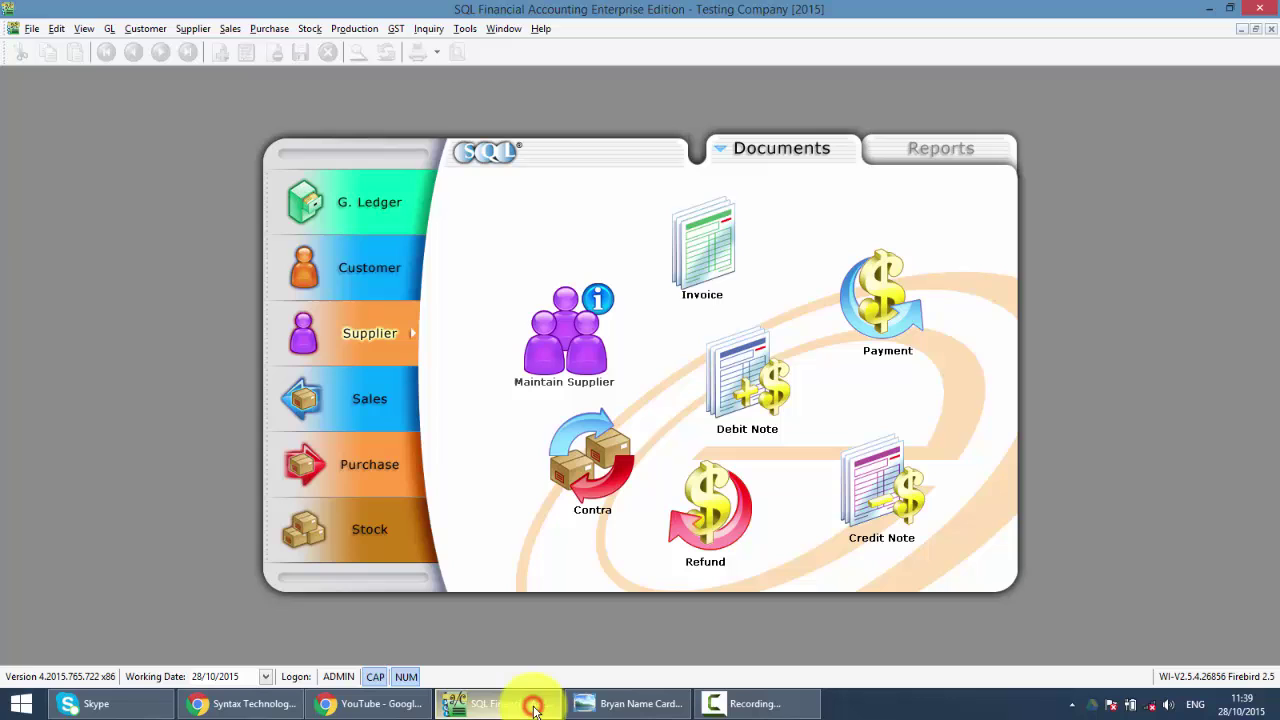
Step: Switch to Chrome to view the SQL Accounting demo video list on the Syntax website, and bring up the name card in Windows Photo Viewer
{"action": "left_click", "coordinate": [390, 703]}
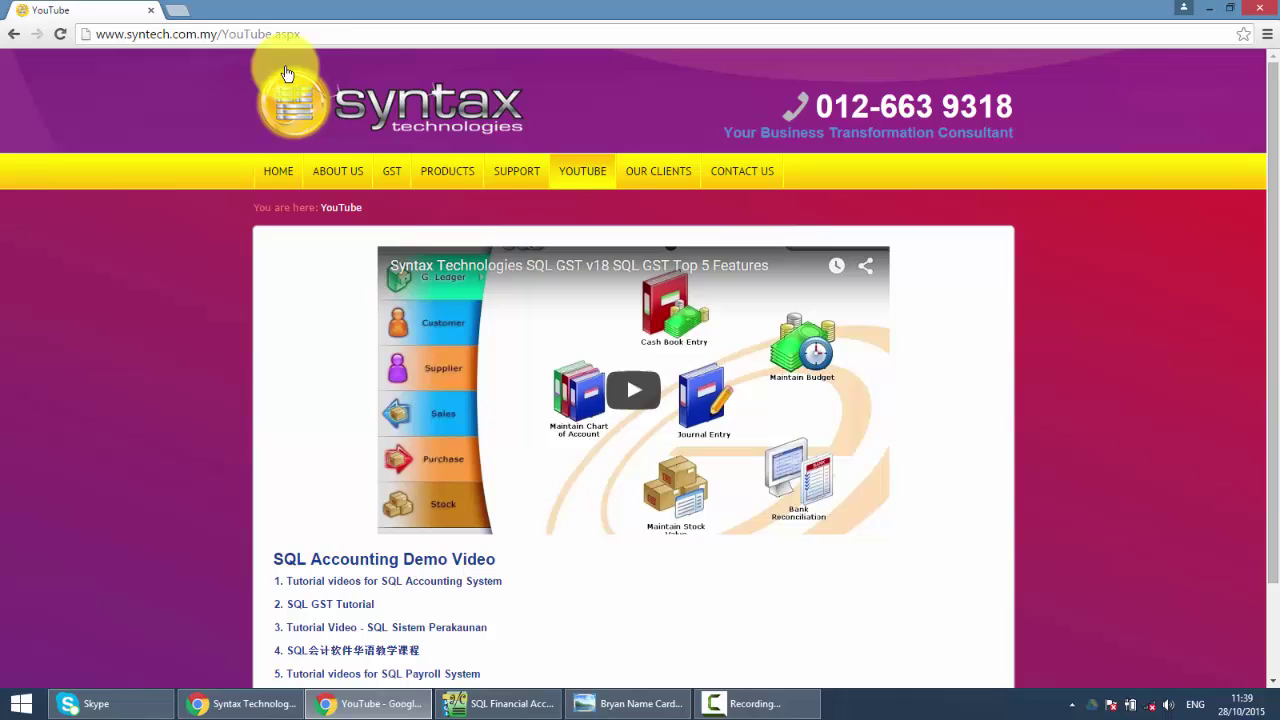
{"action": "scroll", "coordinate": [565, 355], "scroll_direction": "down", "scroll_amount": 2}
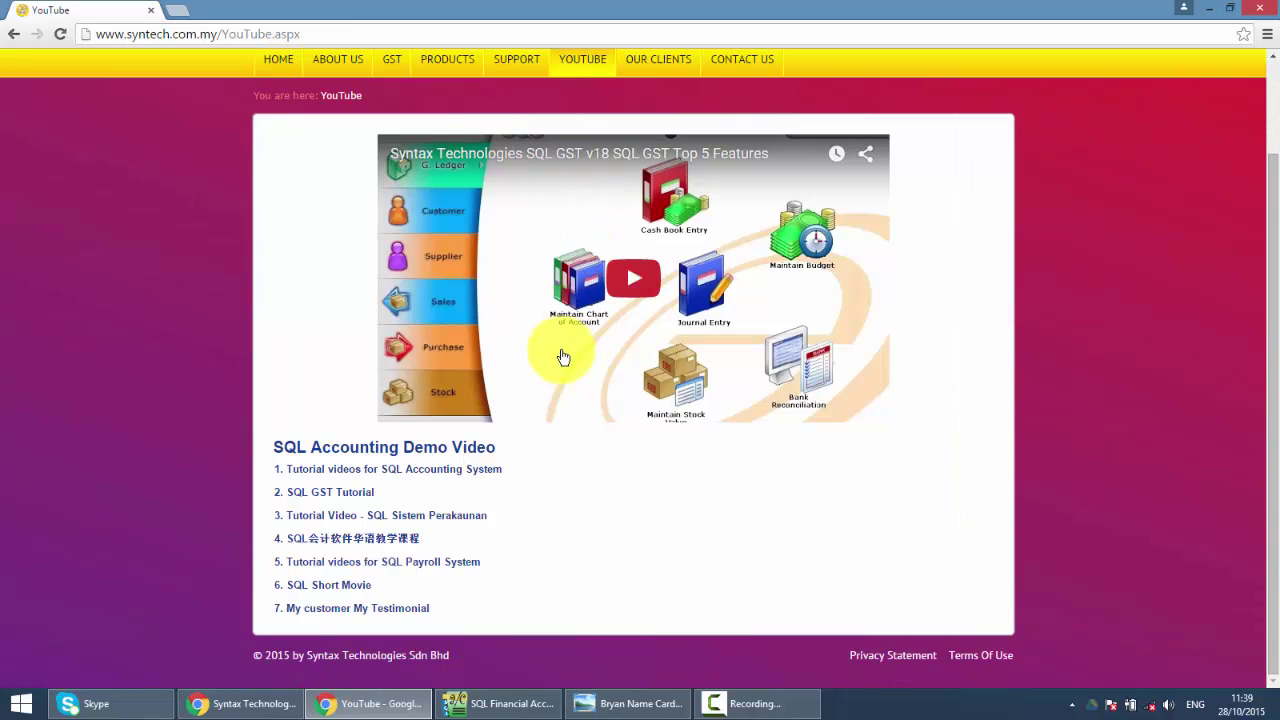
{"action": "scroll", "coordinate": [458, 413], "scroll_direction": "up", "scroll_amount": 2}
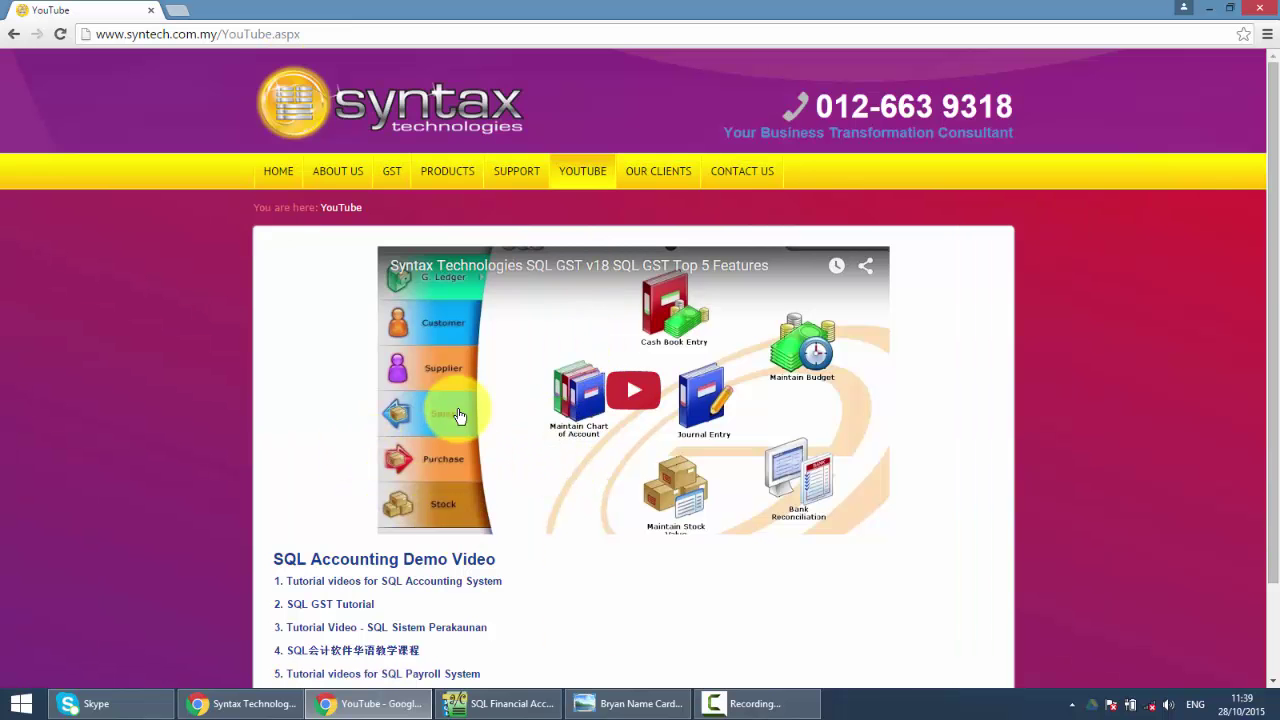
{"action": "left_click", "coordinate": [638, 707]}
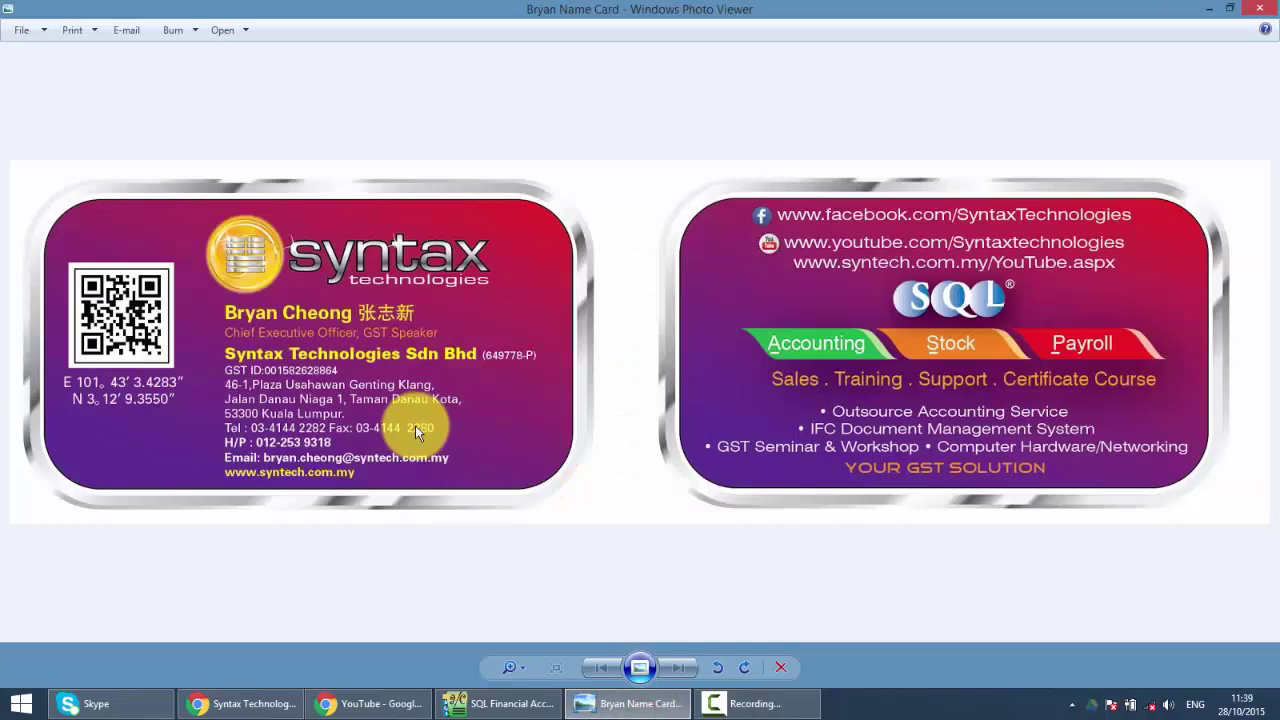